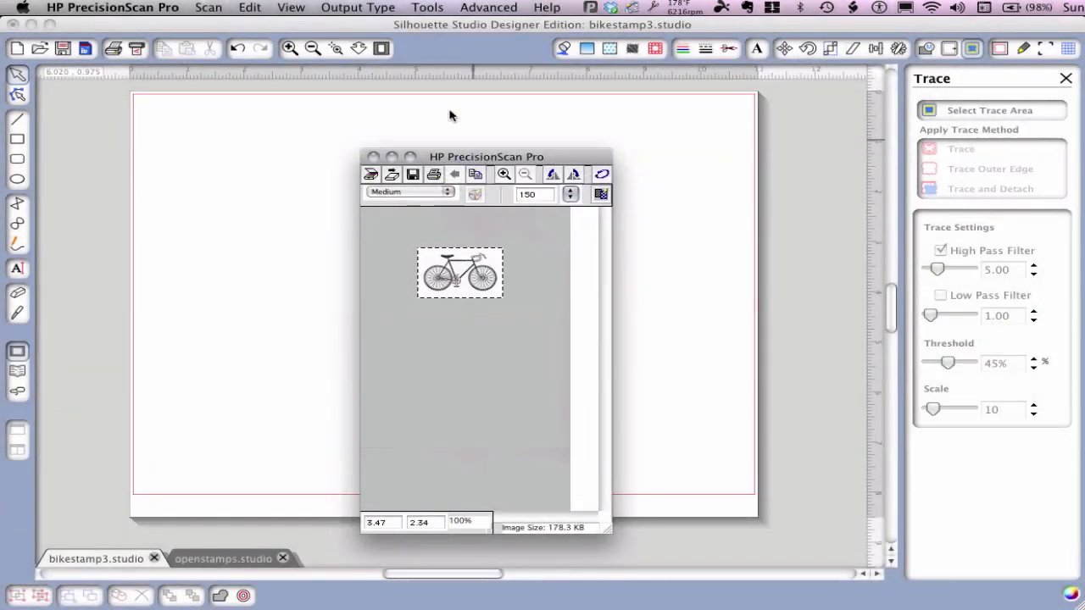
Step: Check the PrecisionScan Pro Output Type list and leave it at Grayscale
click(347, 8)
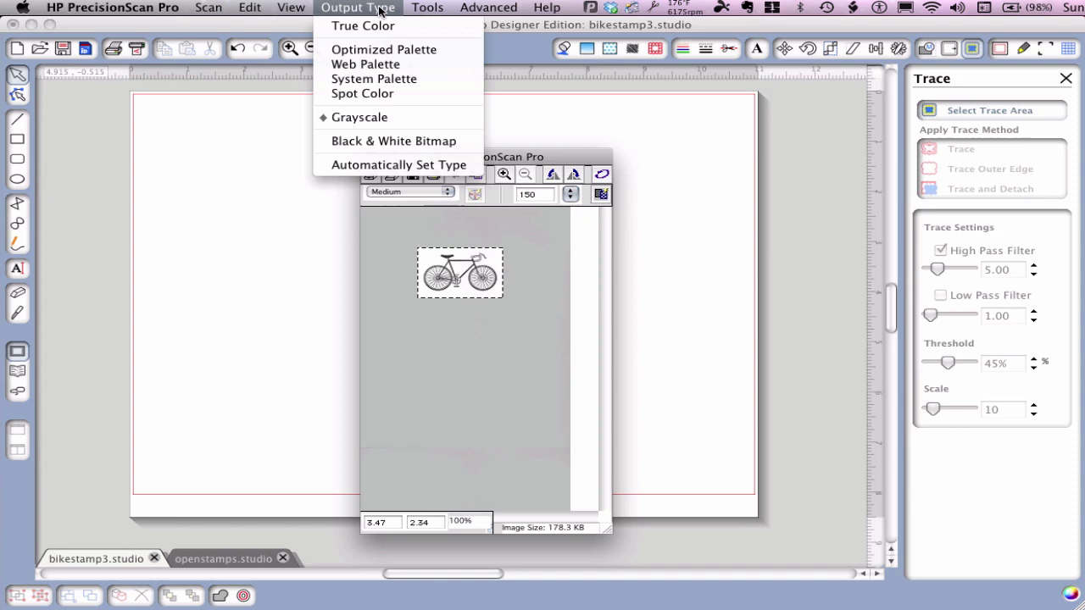
click(379, 11)
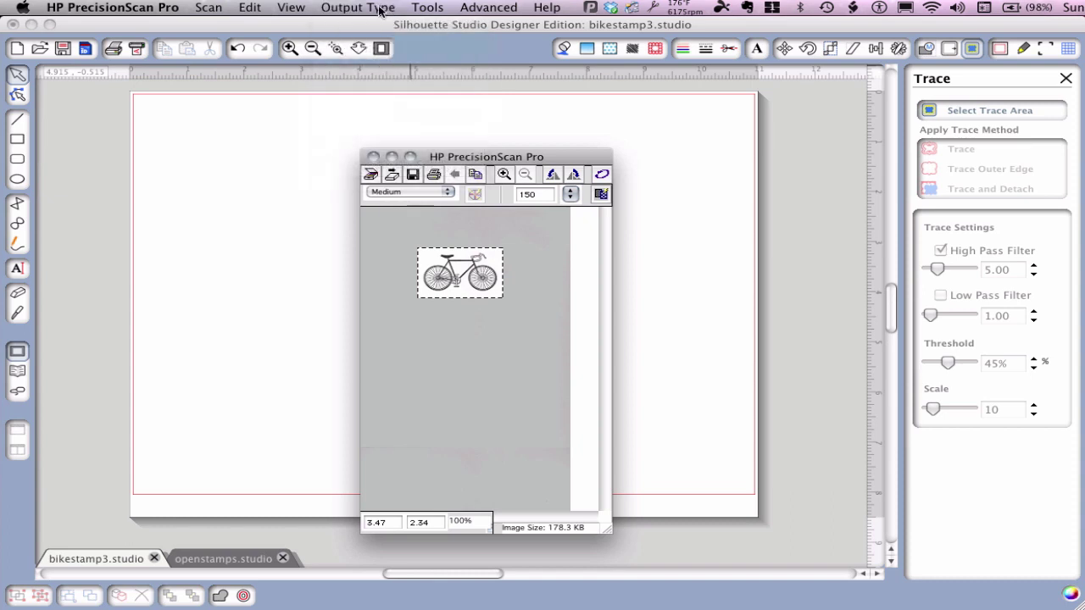
Step: Drag the bikestampblack image from the desktop onto the Studio page
click(676, 315)
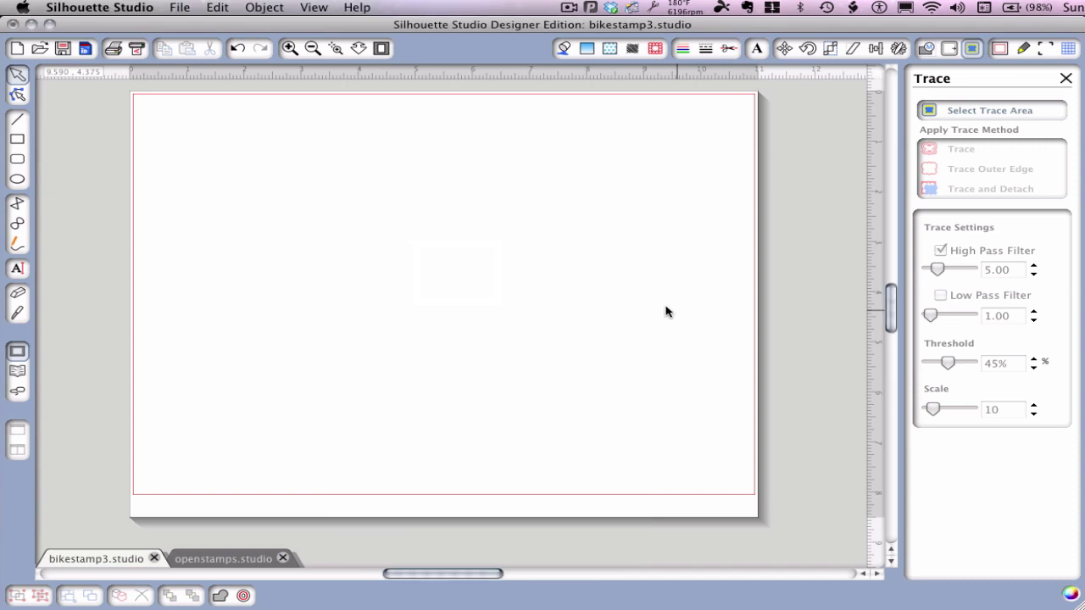
drag(487, 28, 486, 87)
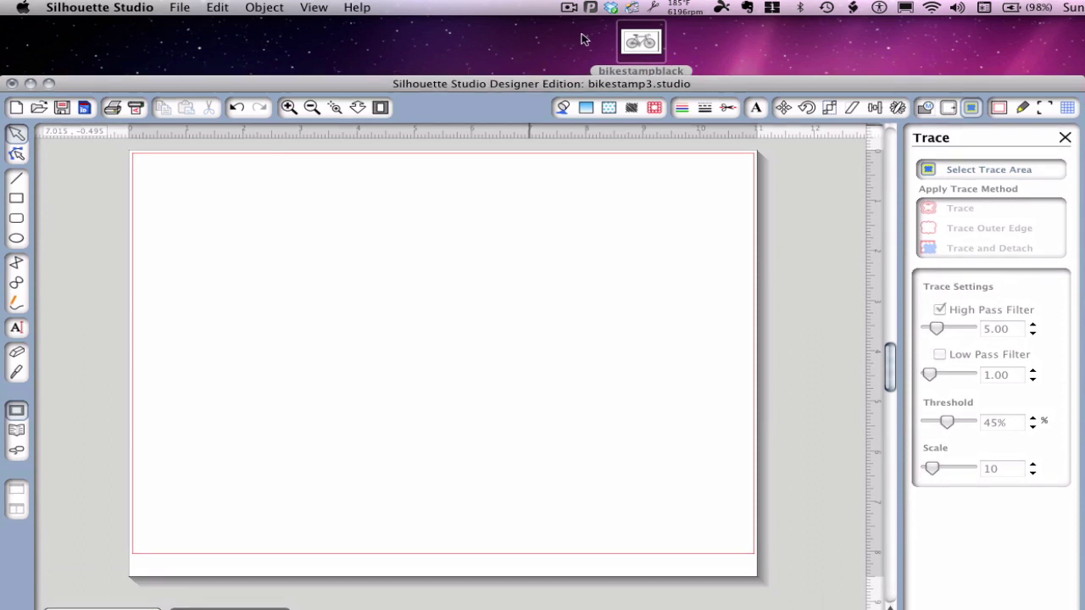
click(640, 44)
drag(640, 44, 518, 269)
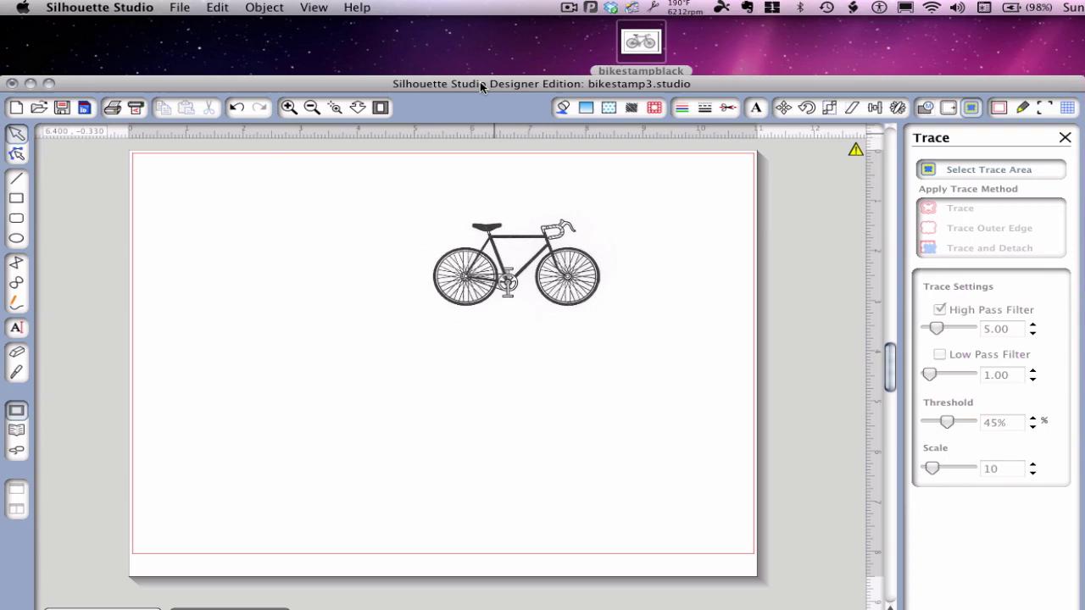
drag(480, 83, 479, 23)
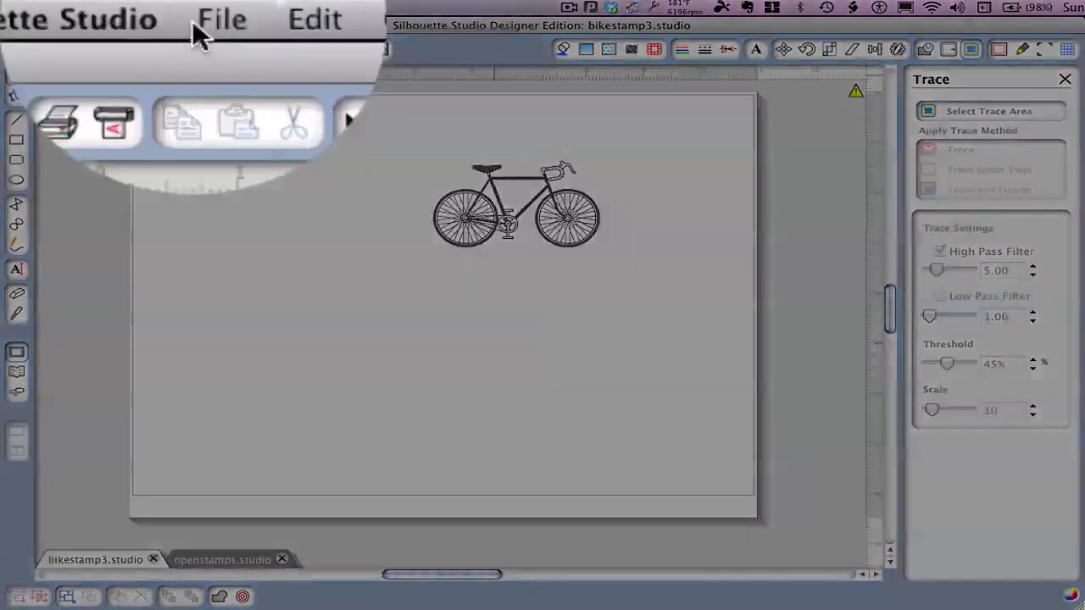
Step: Look over the File menu and close it without choosing anything
click(179, 7)
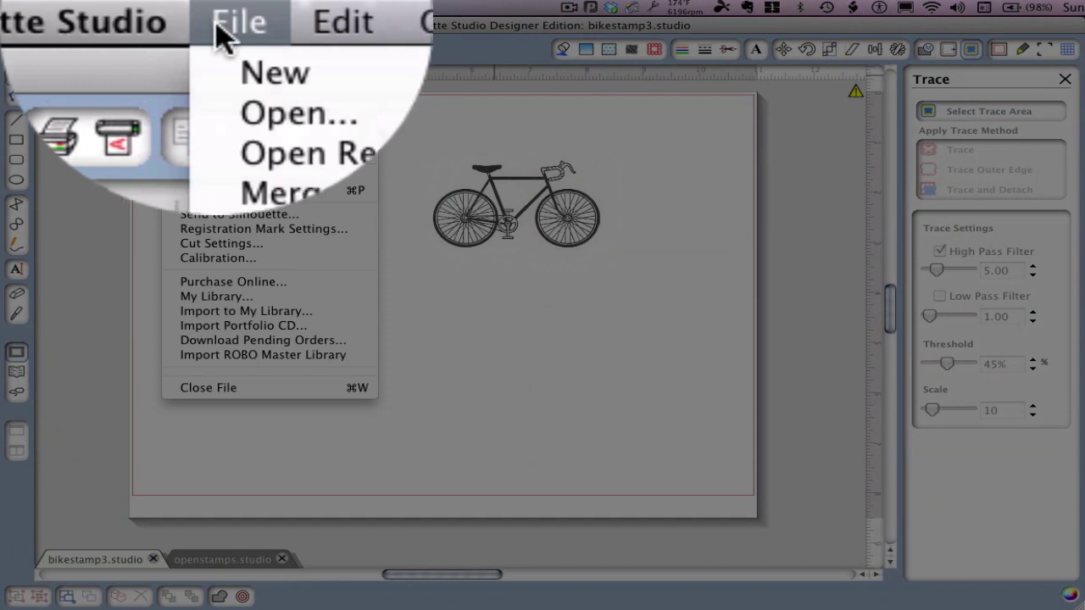
mouse_move(222, 174)
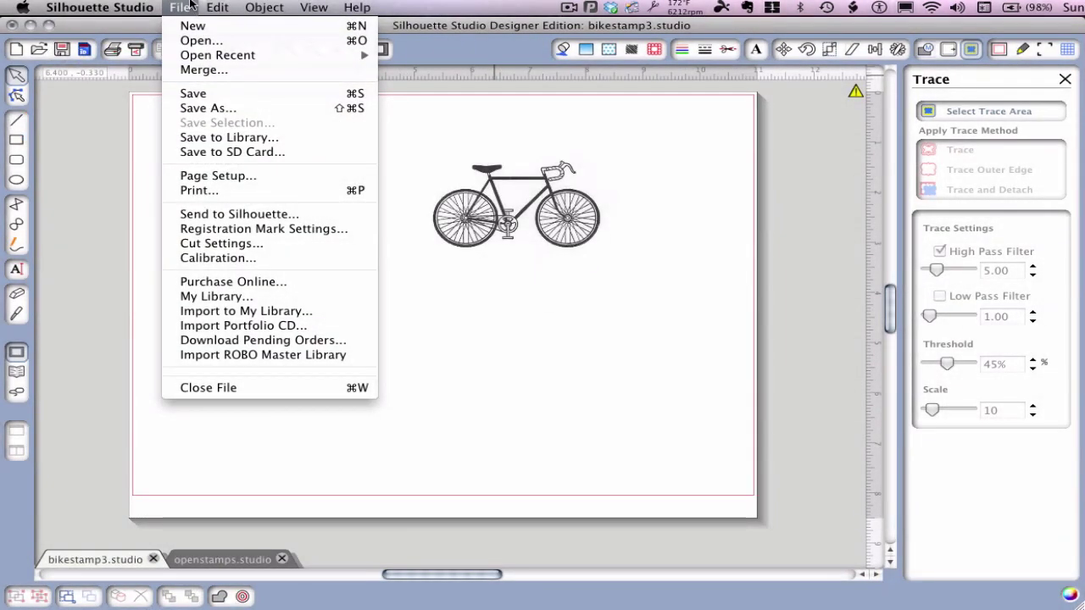
click(190, 6)
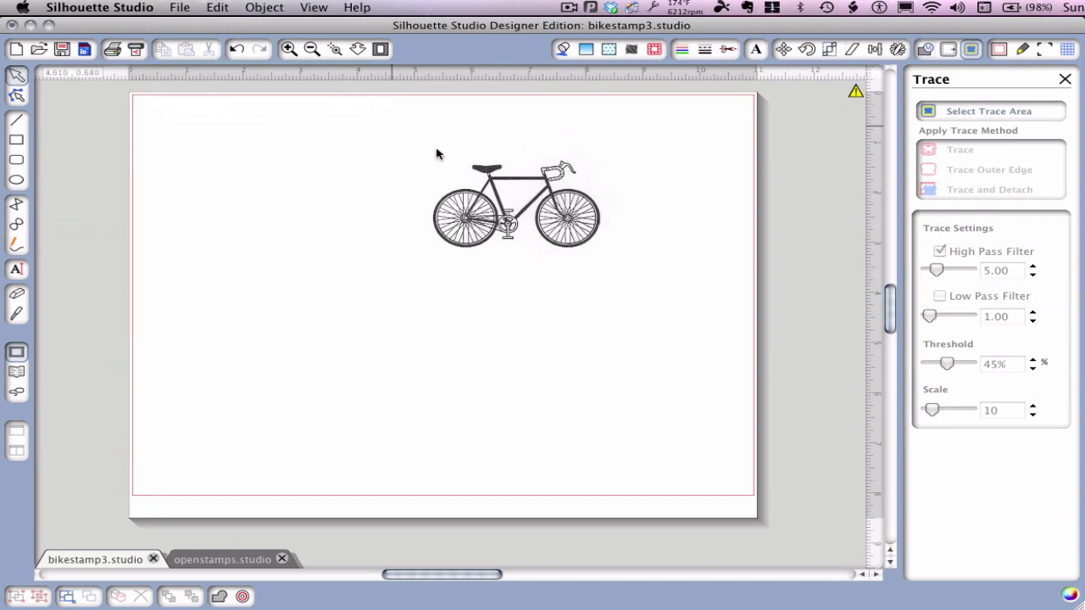
Step: Nudge the bicycle image up and left, then zoom in on it
drag(435, 153, 413, 148)
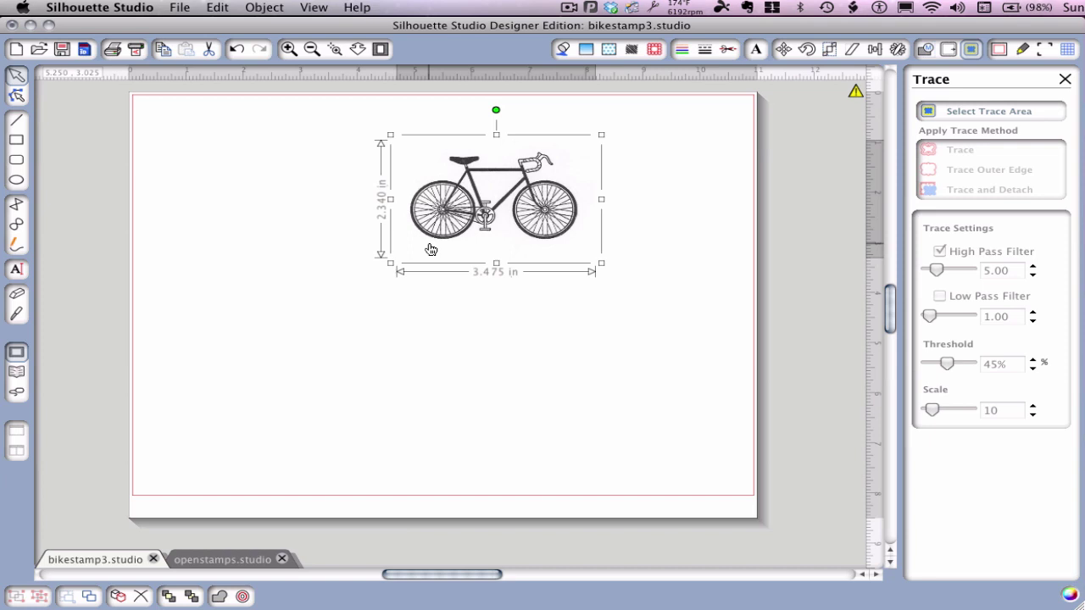
click(335, 48)
drag(343, 114, 632, 472)
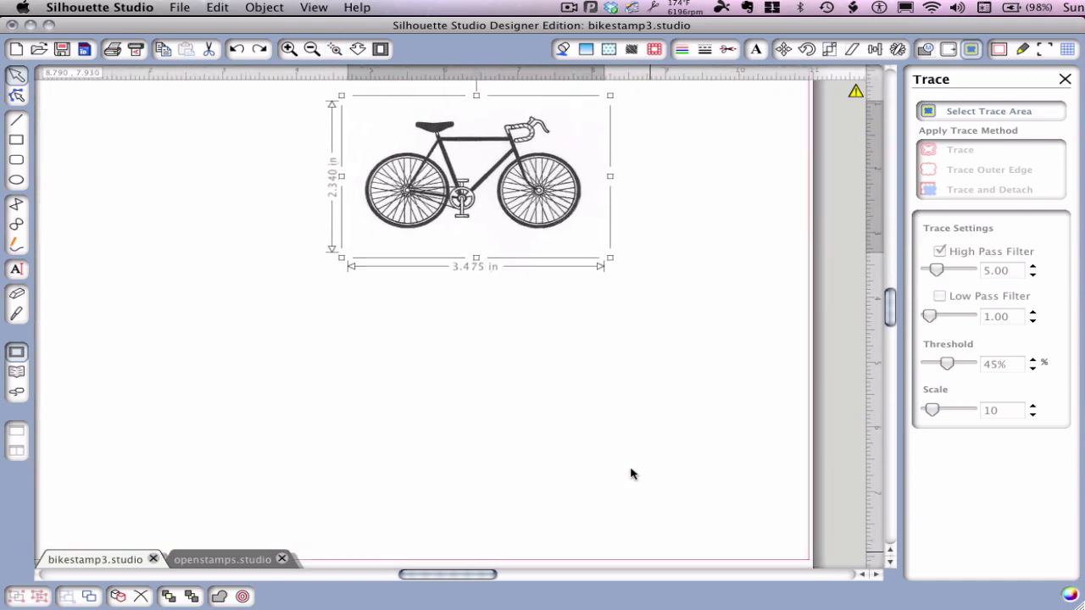
Step: Trace the bicycle area with High Pass Filter off and Threshold at 81%
click(621, 353)
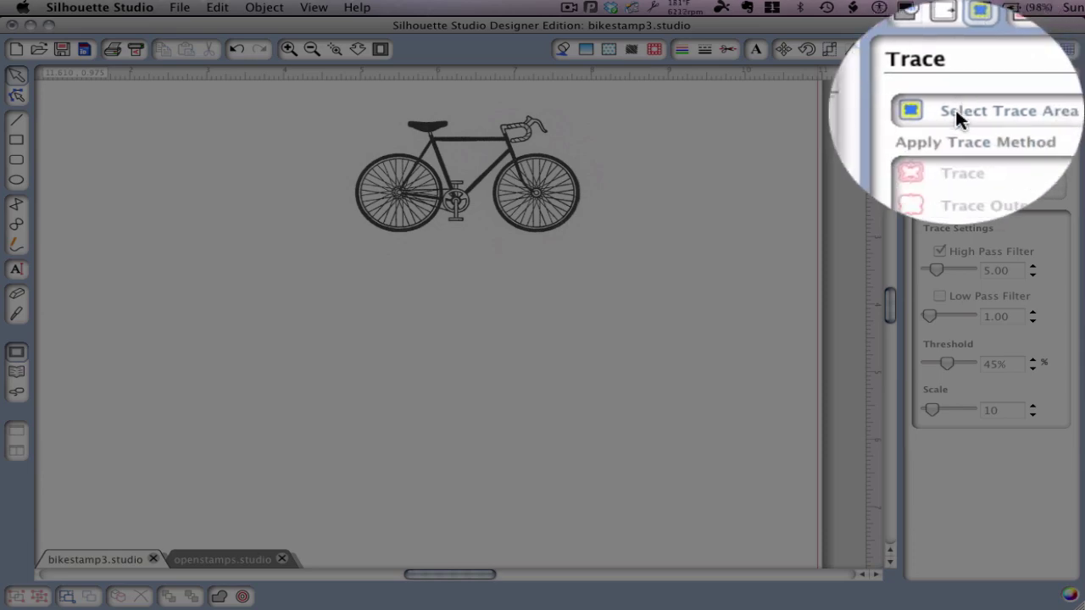
click(955, 111)
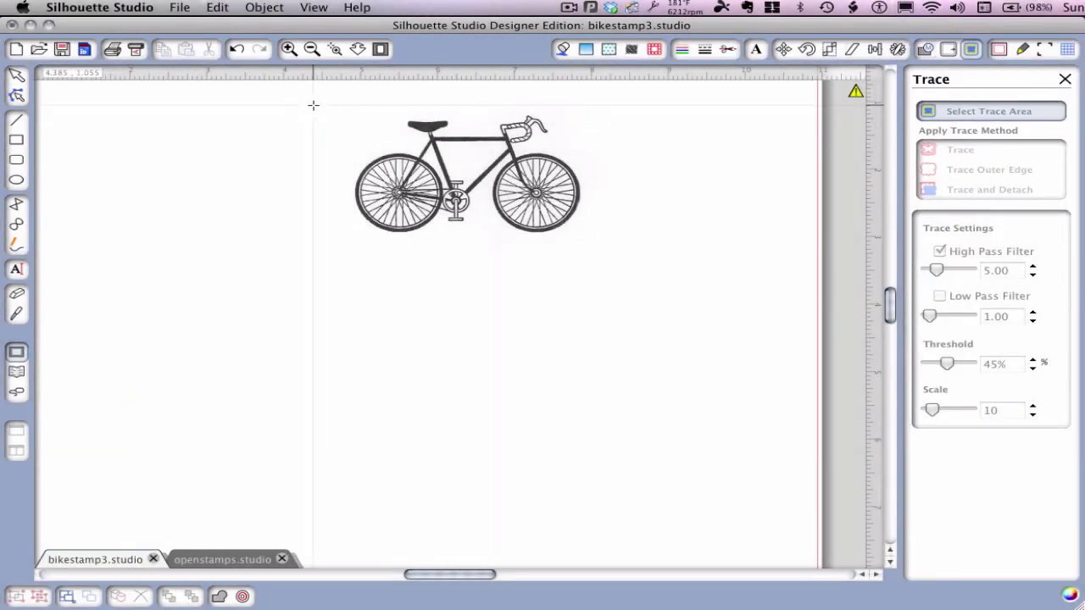
mouse_move(328, 106)
mouse_down()
mouse_move(408, 138)
mouse_move(603, 251)
mouse_up()
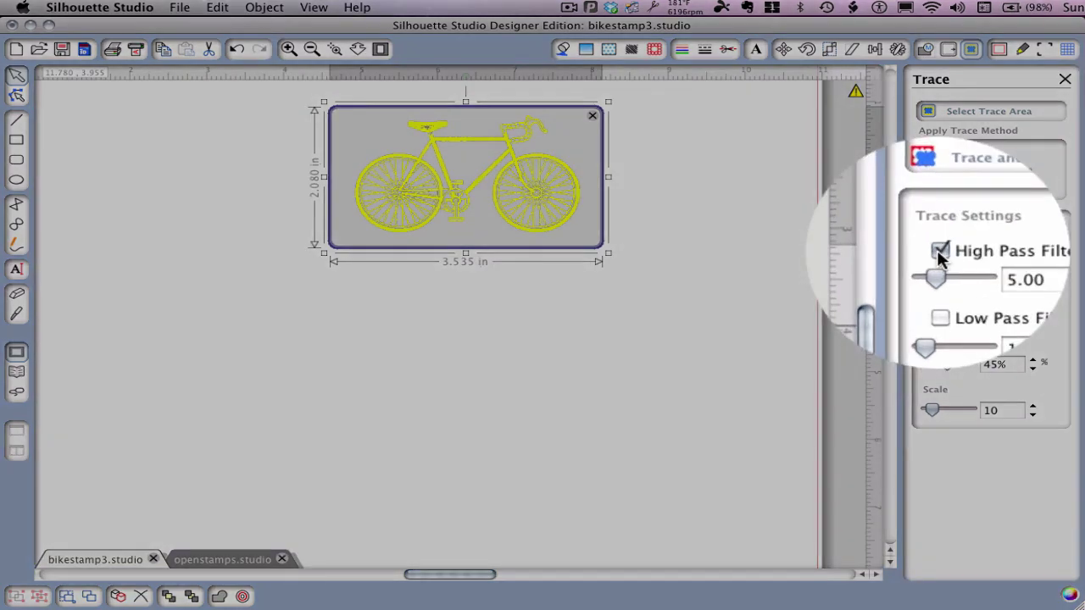
click(939, 252)
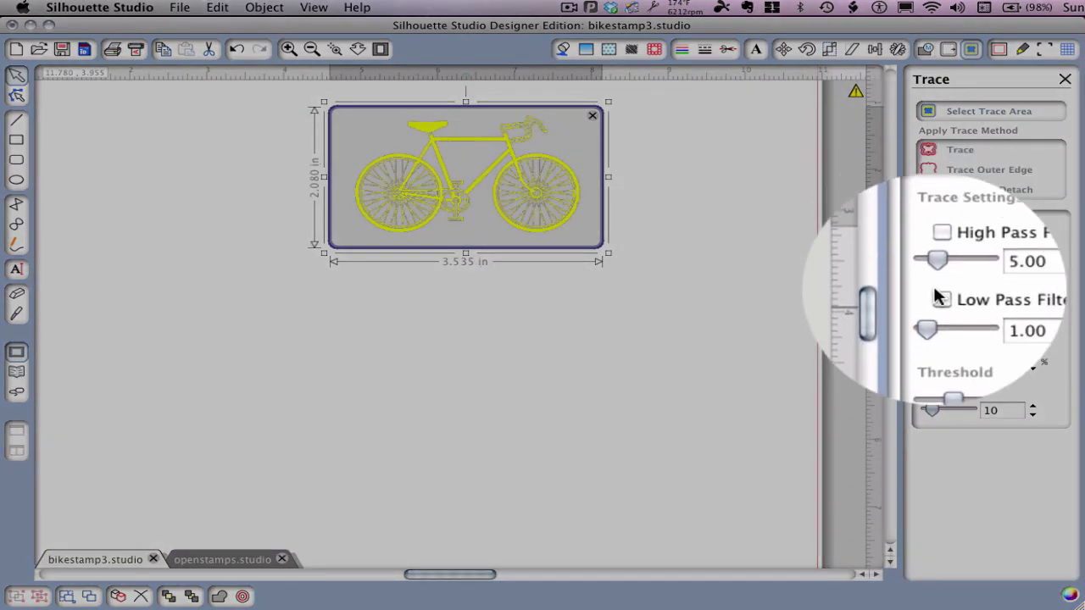
drag(937, 362, 965, 366)
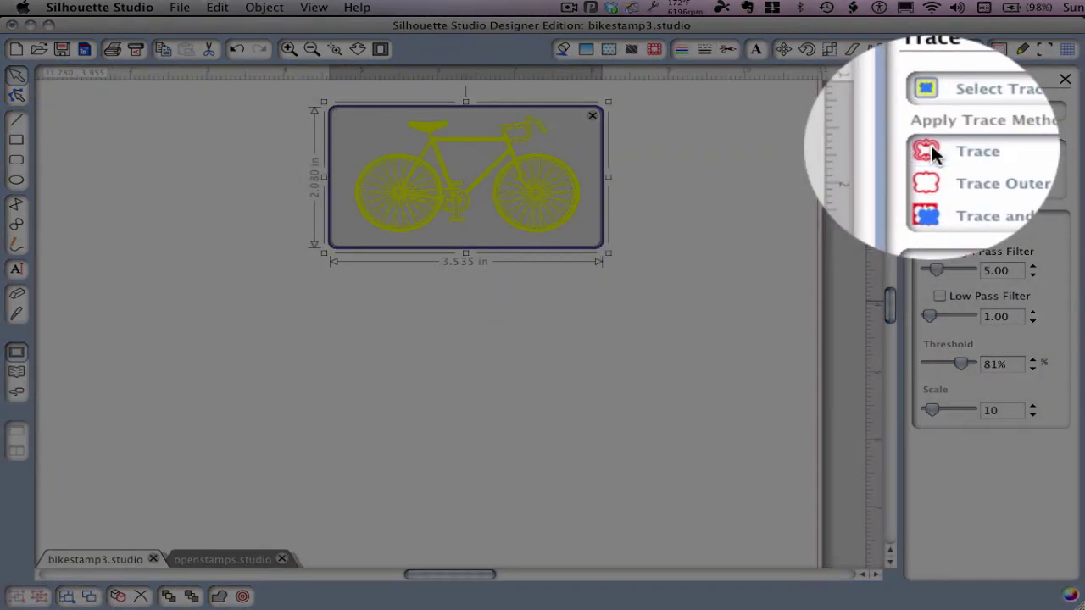
click(929, 150)
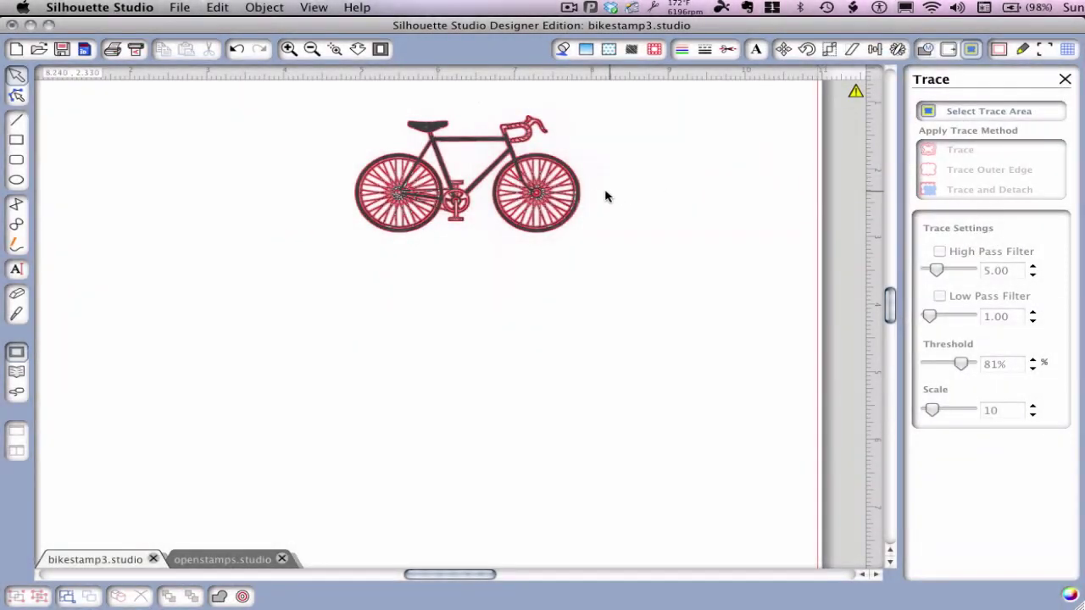
Step: Move the traced bike below the original scan and select it
drag(536, 194, 539, 357)
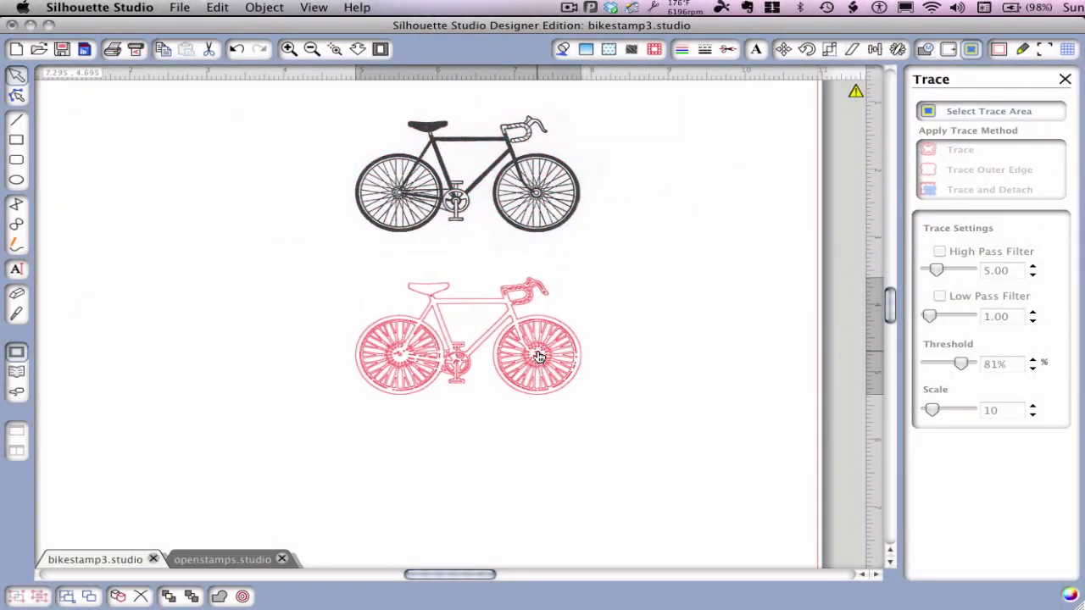
click(538, 356)
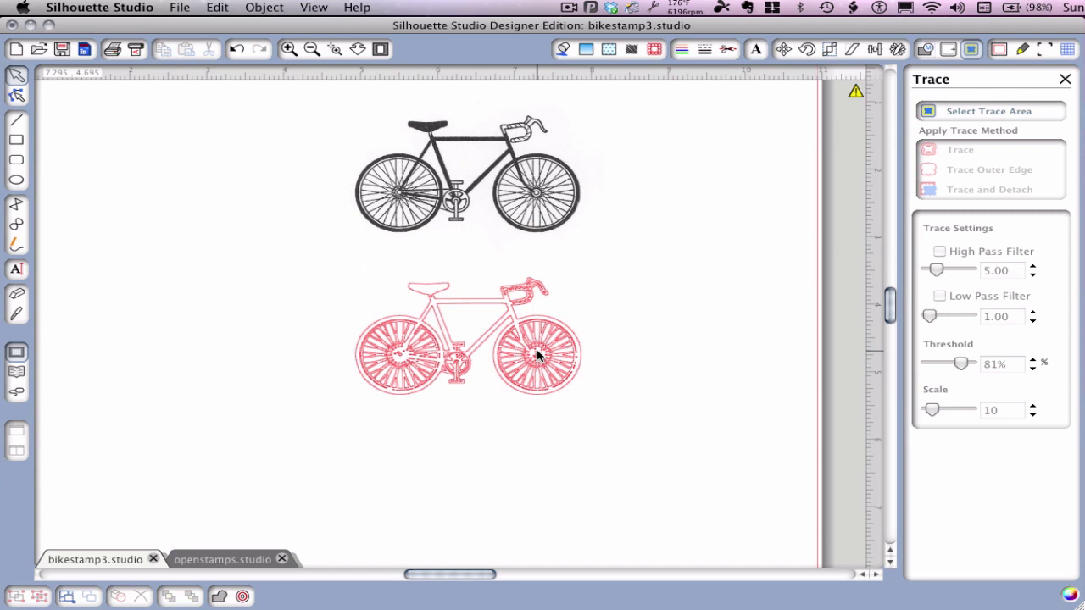
click(537, 356)
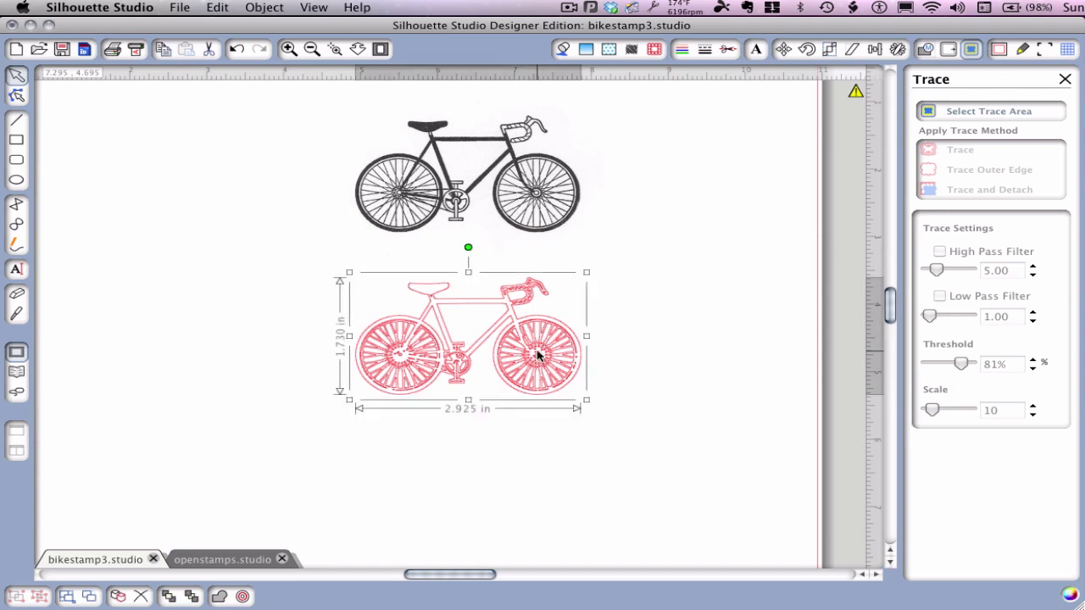
Step: Fill the traced bike cyan and set its line colour to transparent
click(563, 49)
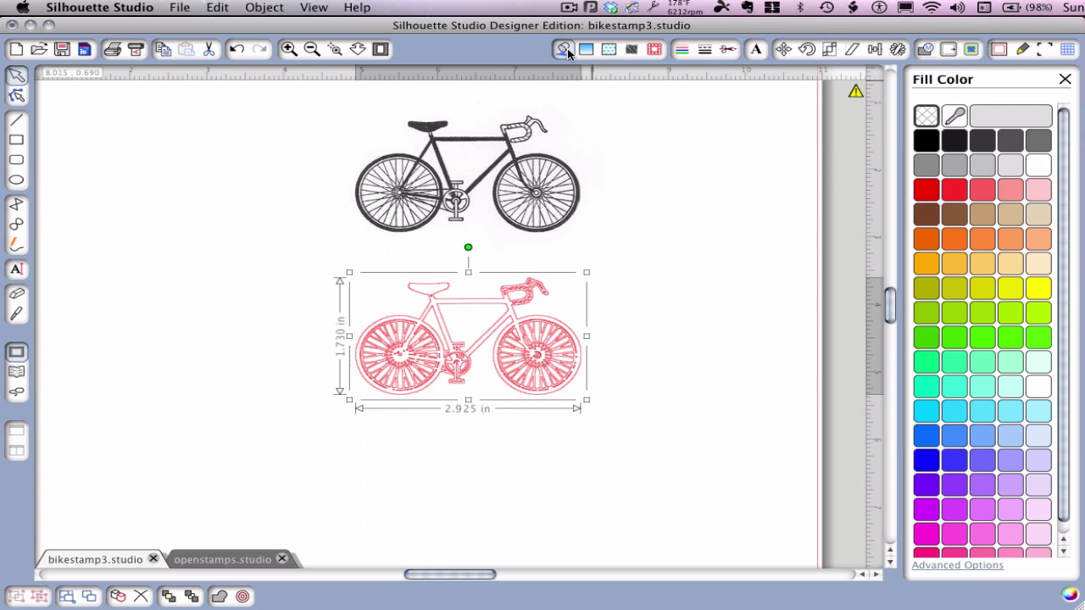
click(958, 418)
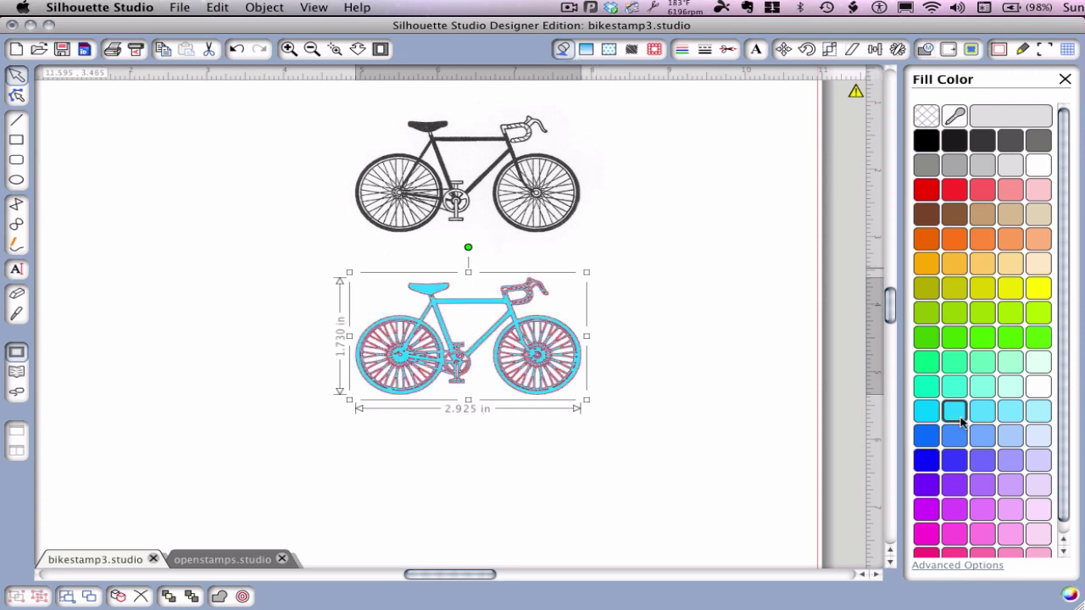
click(678, 51)
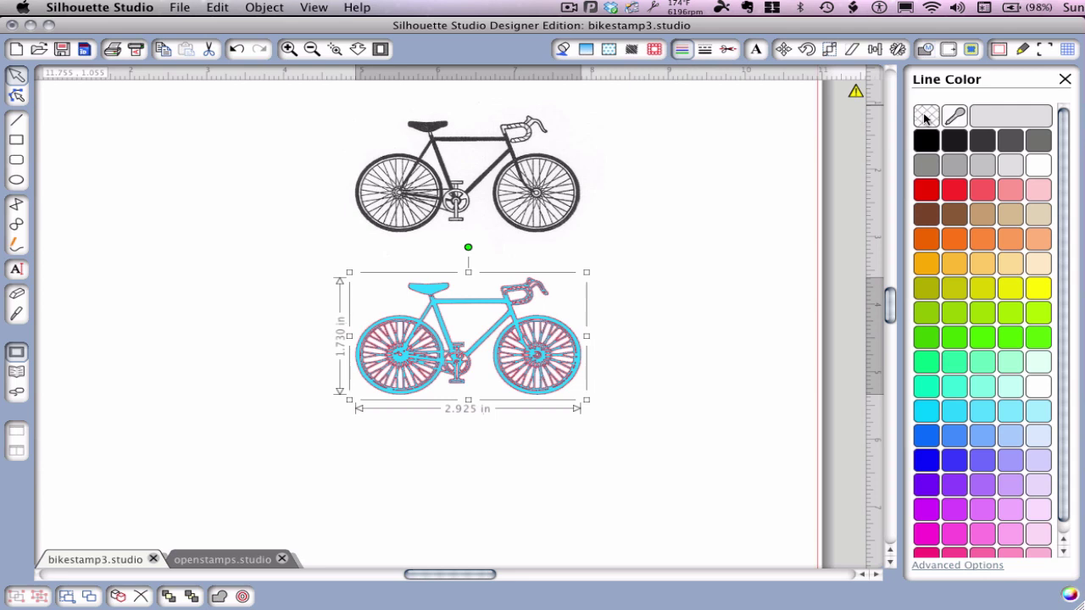
click(925, 117)
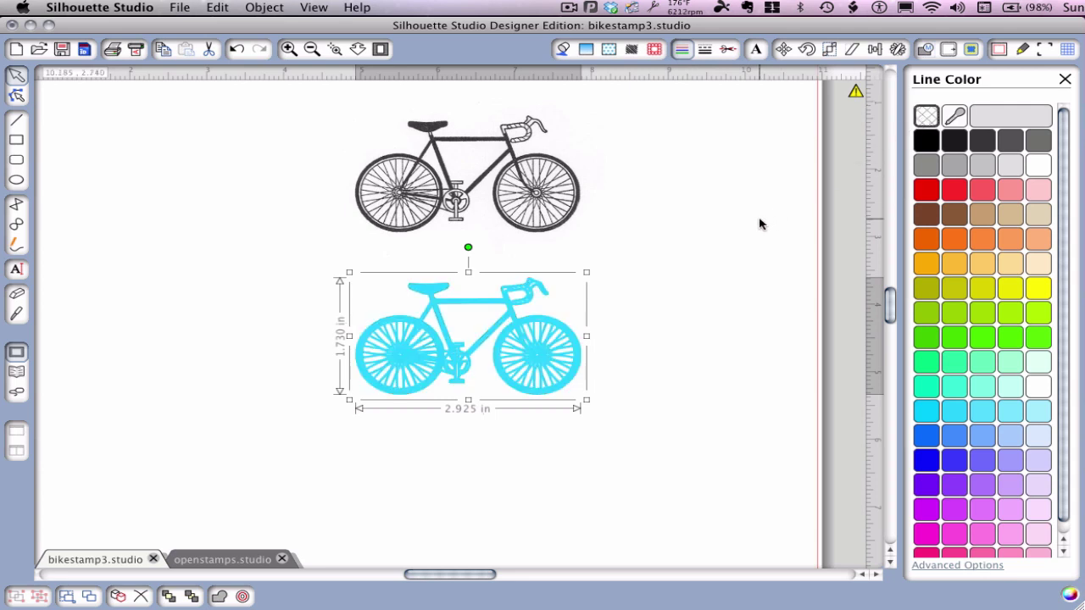
Step: Add a round offset outline of 0.045 in around the cyan bike
click(946, 53)
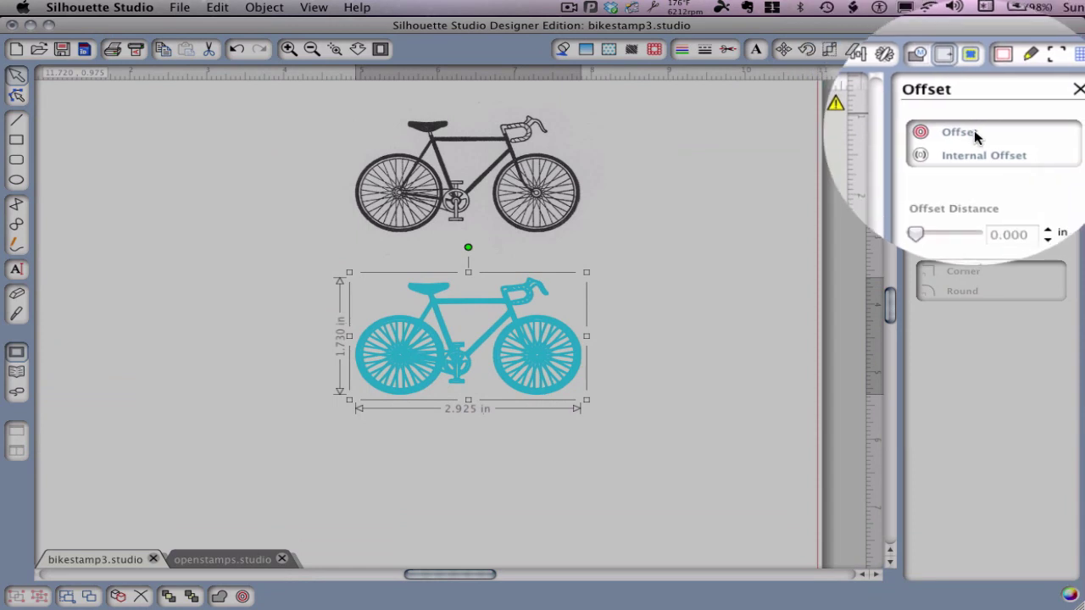
click(973, 134)
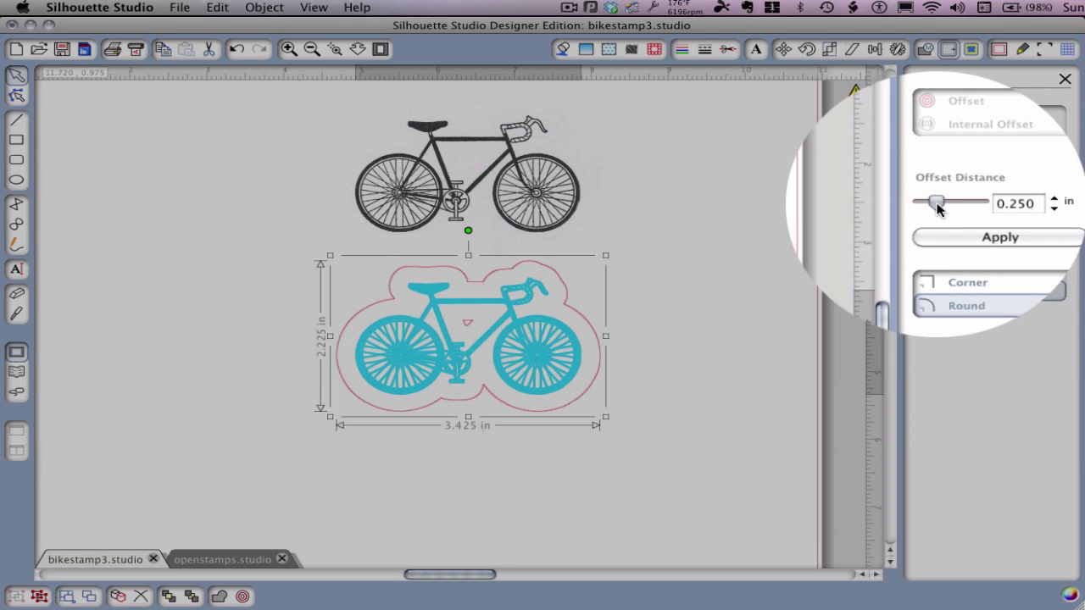
drag(936, 205, 933, 205)
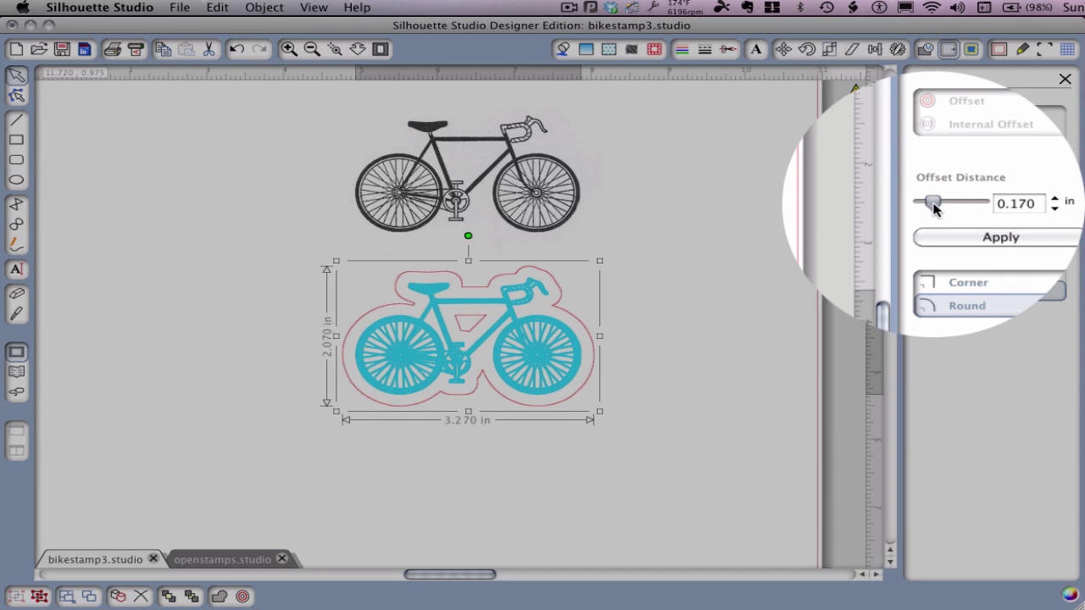
click(1037, 201)
click(1037, 201)
click(1037, 201)
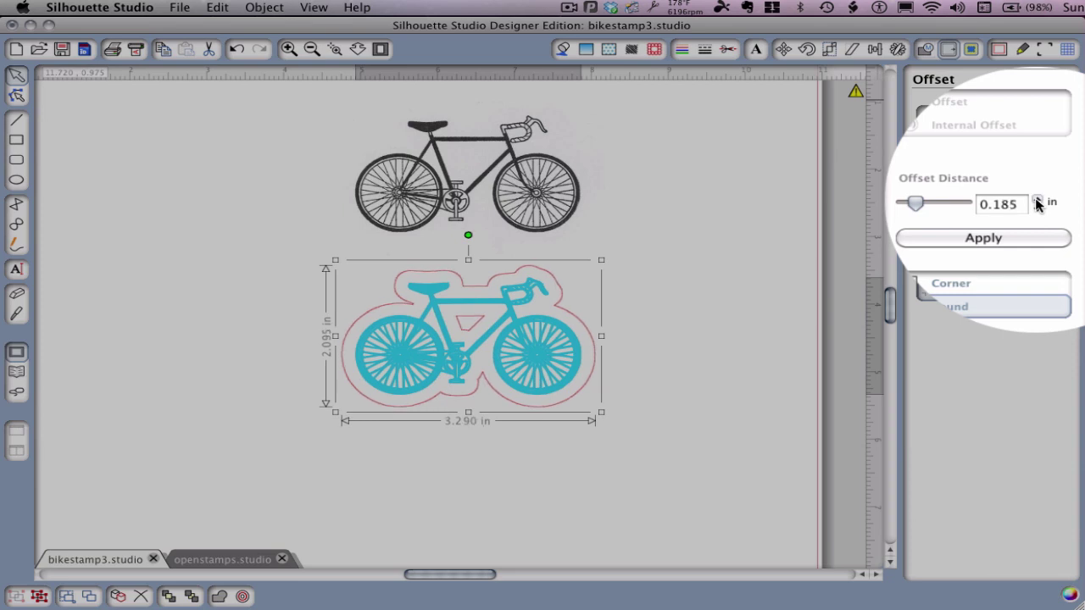
click(1037, 207)
click(1037, 207)
click(1037, 207)
click(1037, 207)
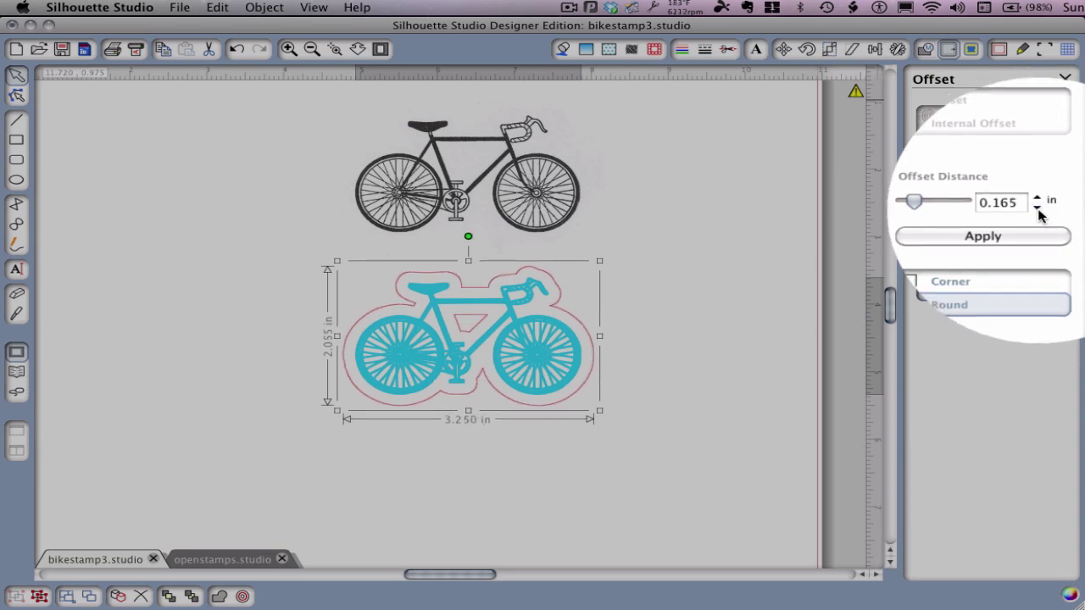
click(1037, 206)
click(1037, 206)
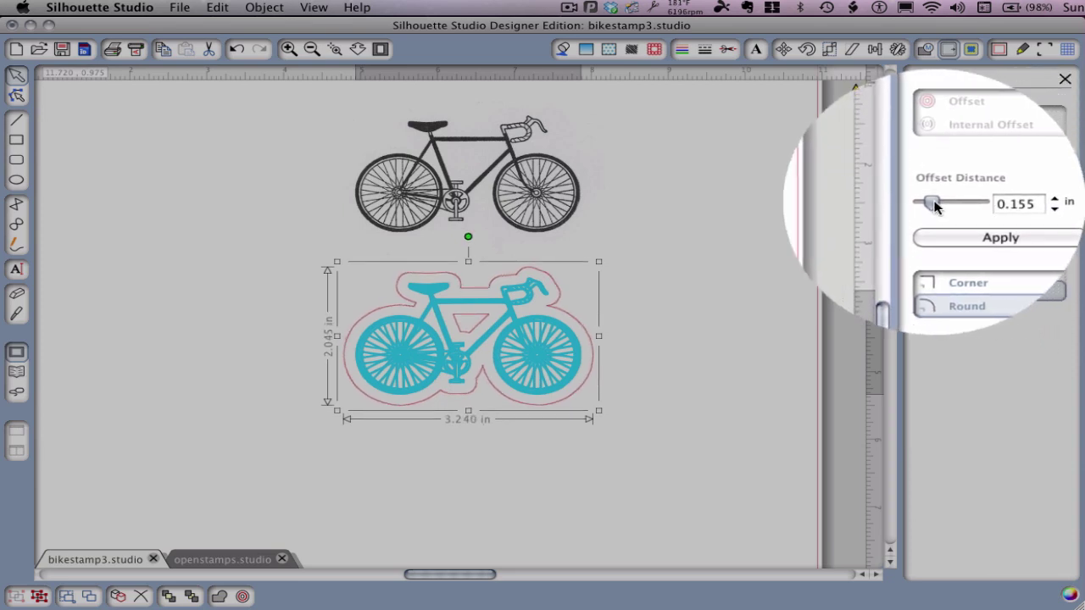
drag(933, 207, 927, 205)
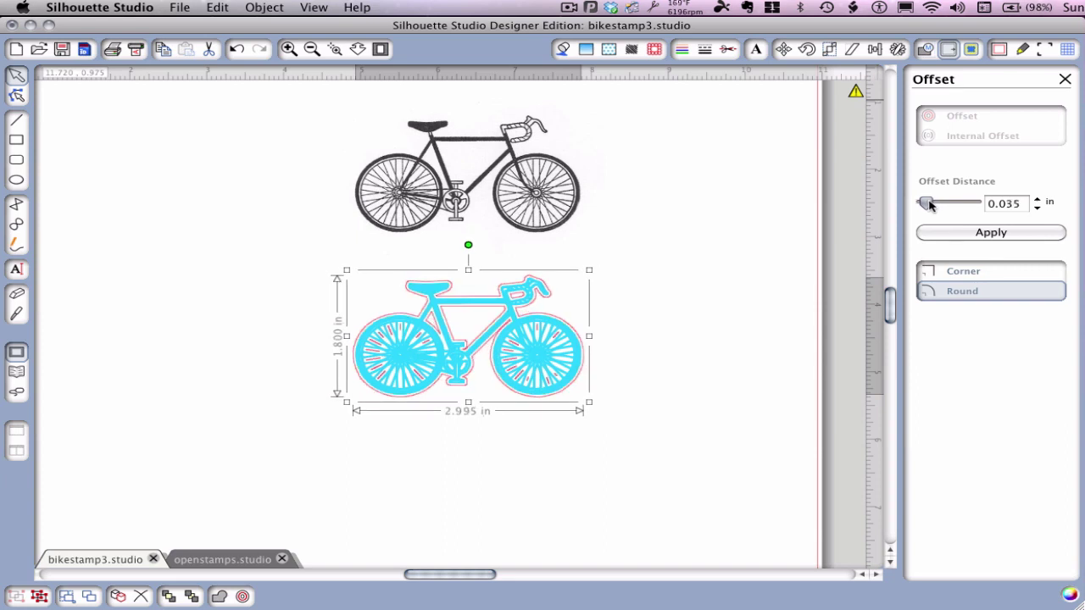
click(1037, 200)
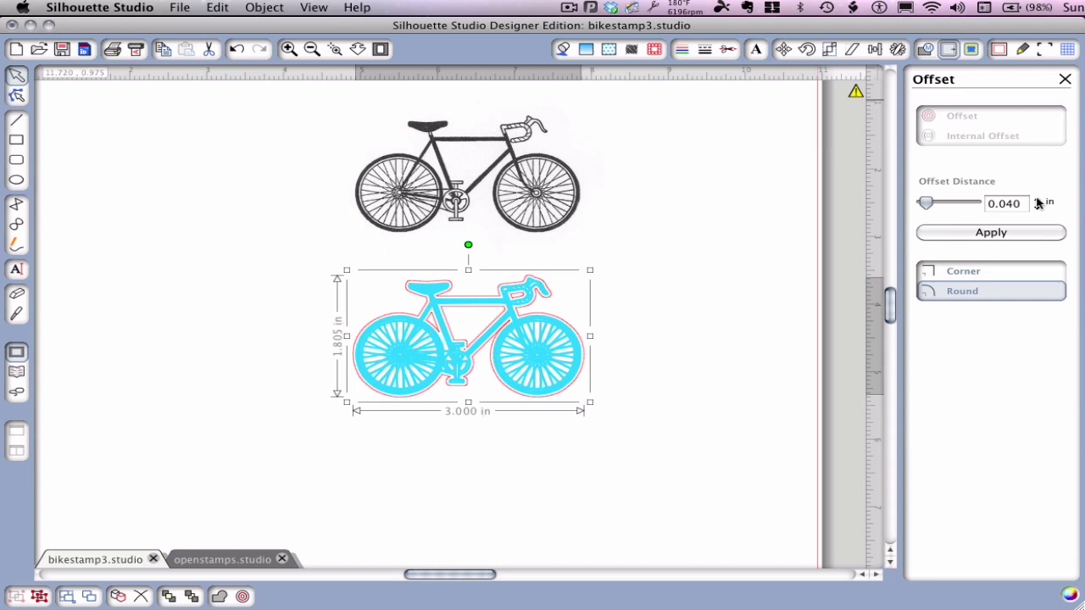
click(1037, 201)
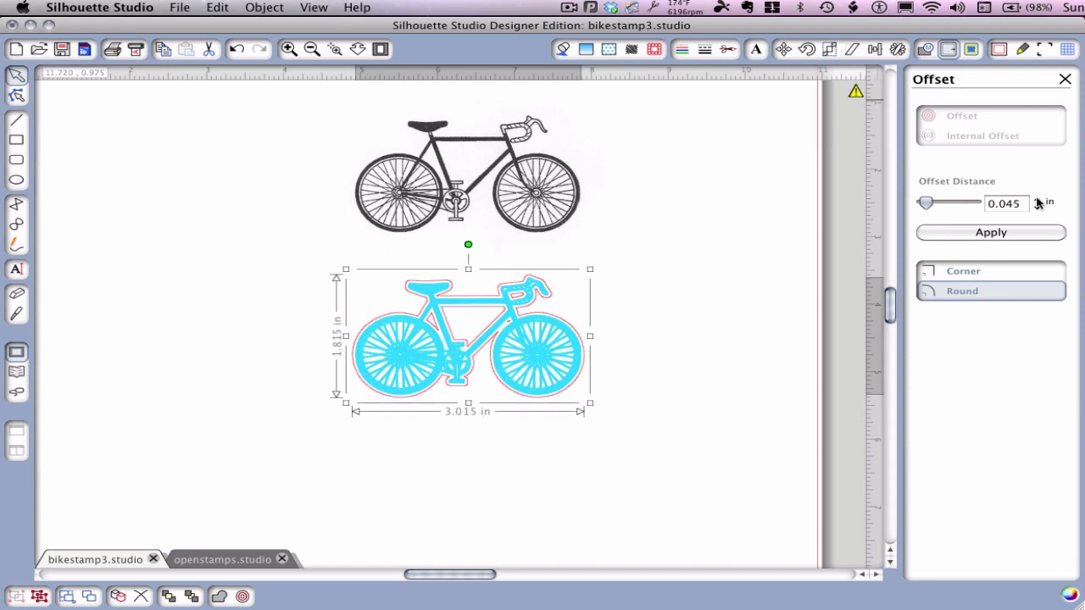
click(1037, 201)
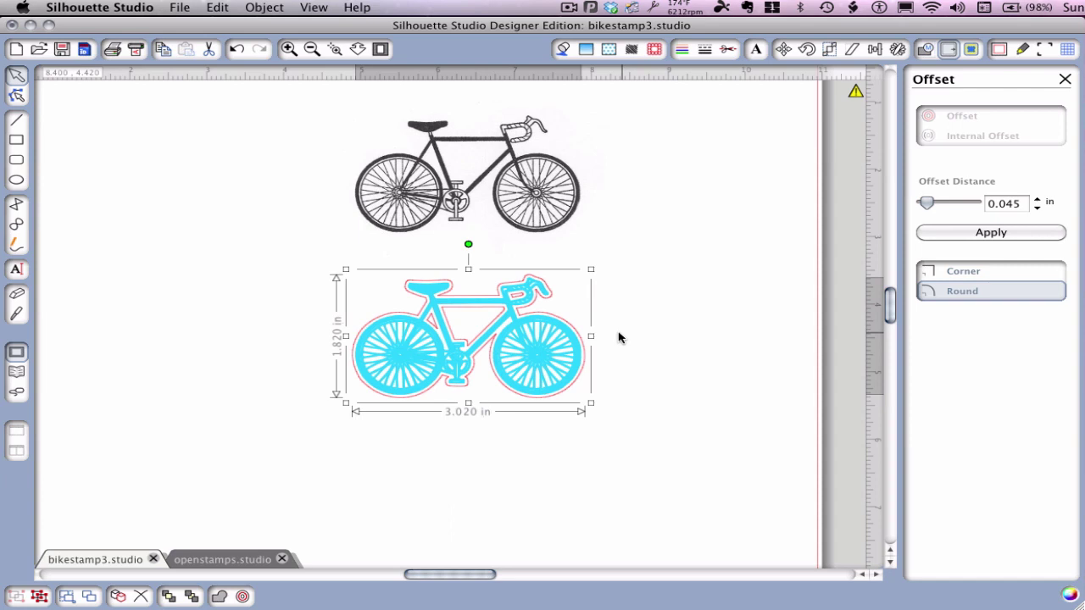
Step: Pull the pink offset outline away from the cyan bike
drag(583, 340, 579, 178)
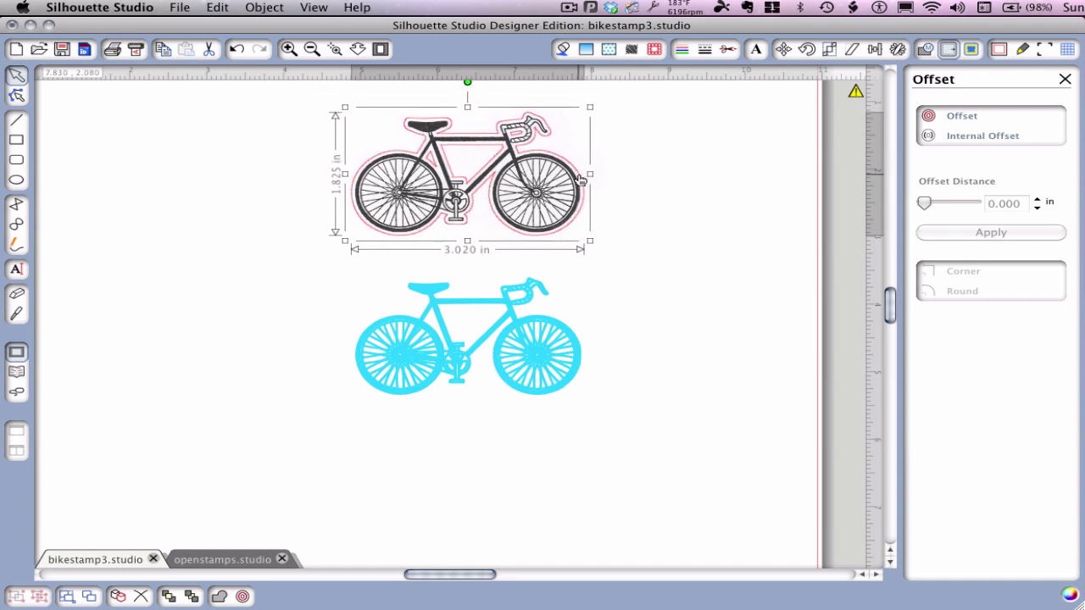
drag(580, 178, 746, 492)
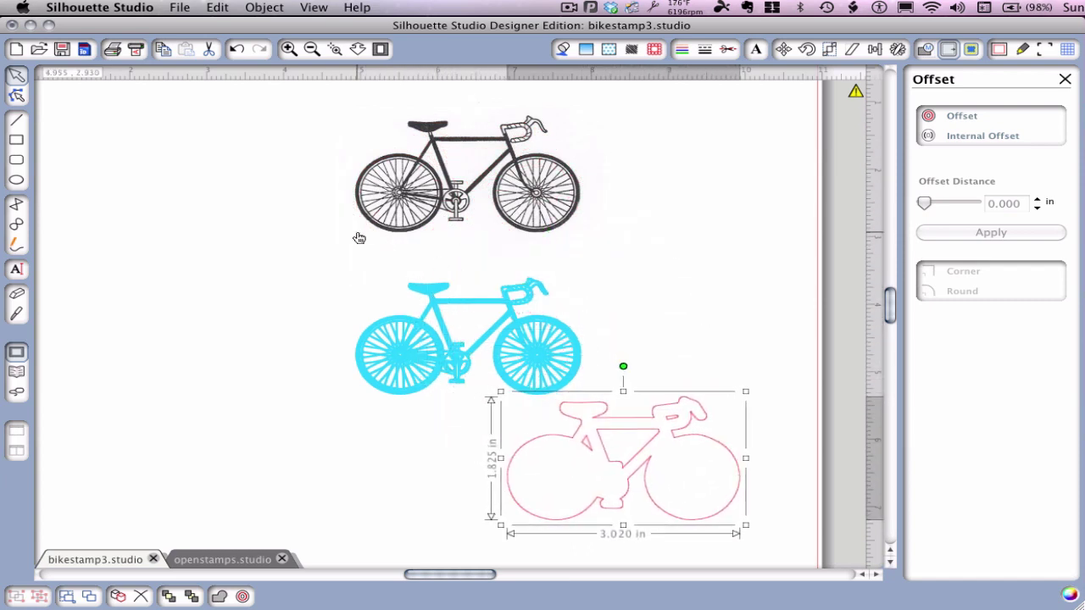
scroll(360, 238, down, 4)
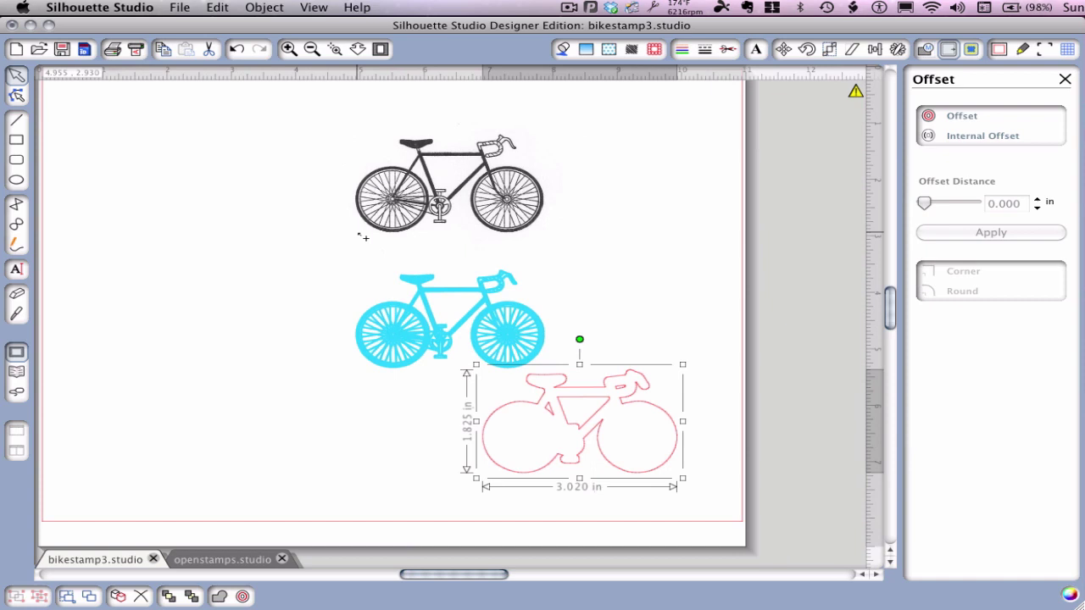
scroll(364, 237, down, 2)
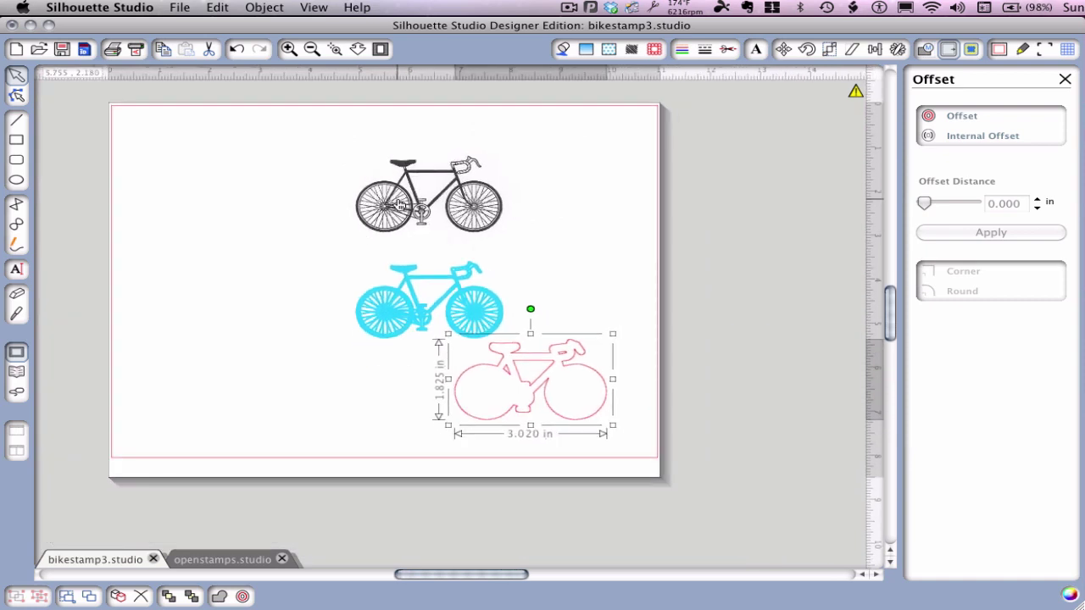
Step: Move the black and cyan bikes off-page and put the outline at top-left
drag(401, 205, 732, 192)
click(606, 244)
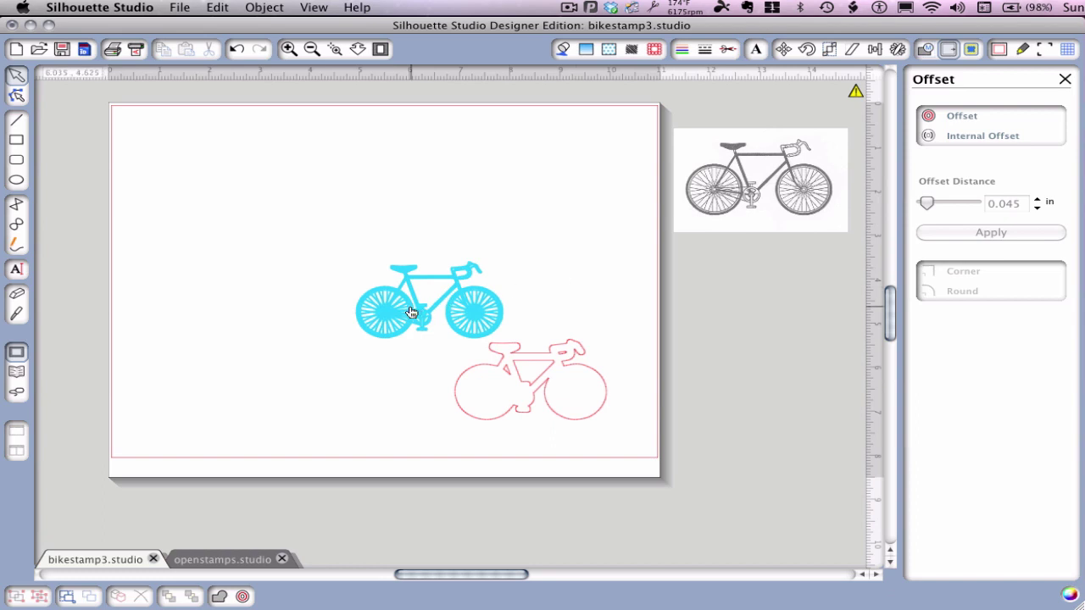
drag(383, 319, 709, 306)
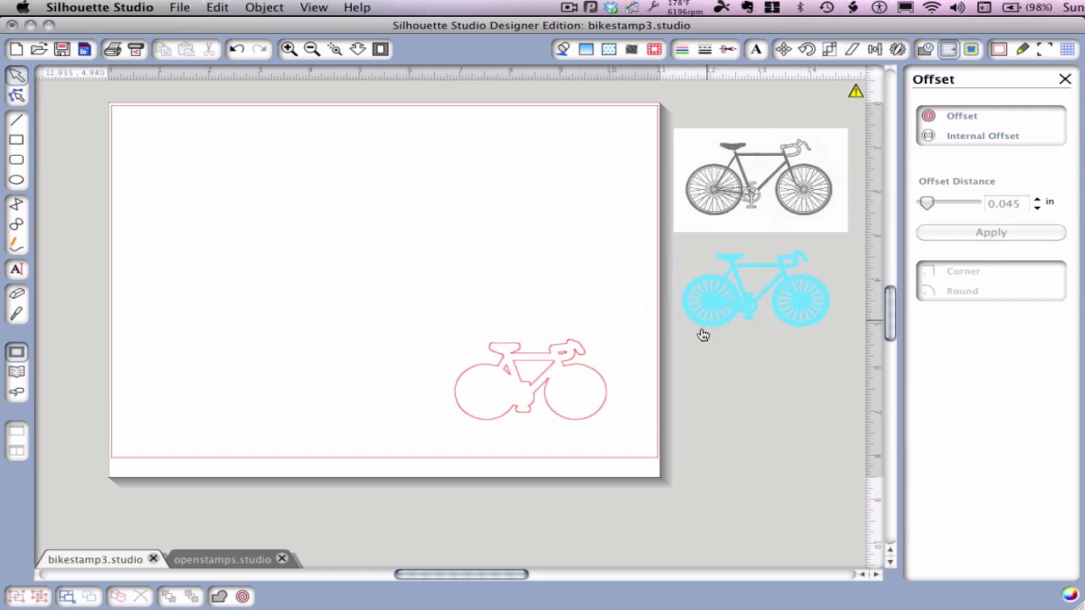
click(627, 374)
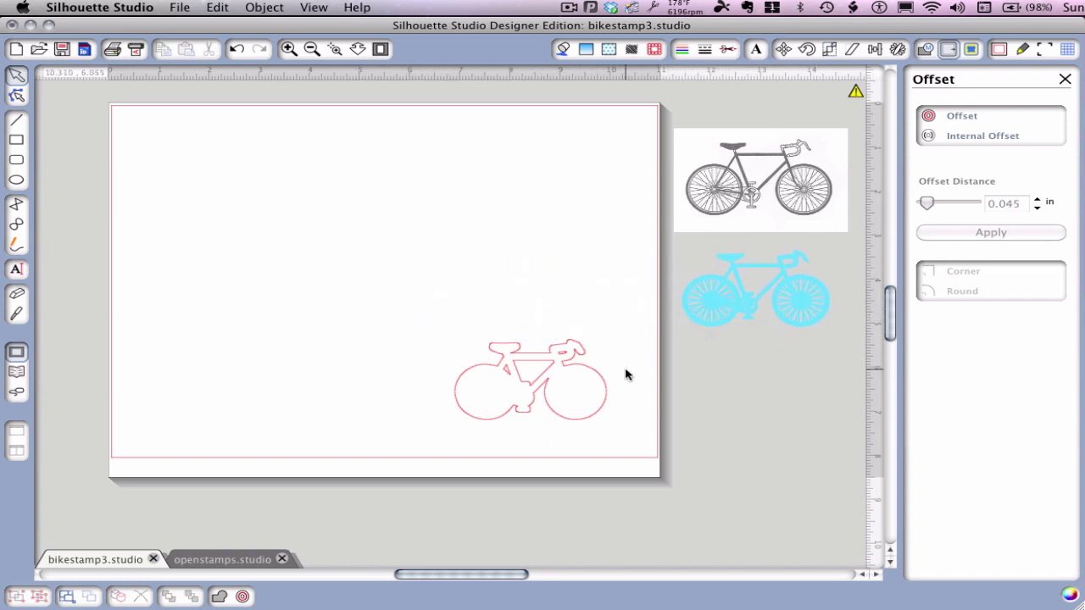
click(543, 387)
drag(543, 387, 215, 164)
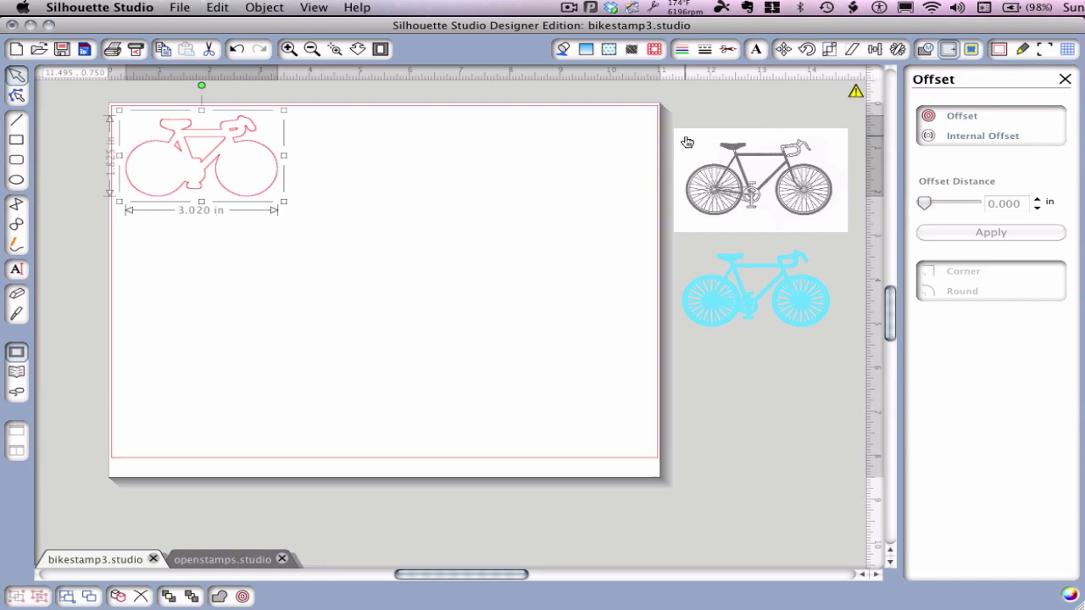
Step: Replicate the bike outline with Fill Page, then switch to openstamps.studio
click(894, 48)
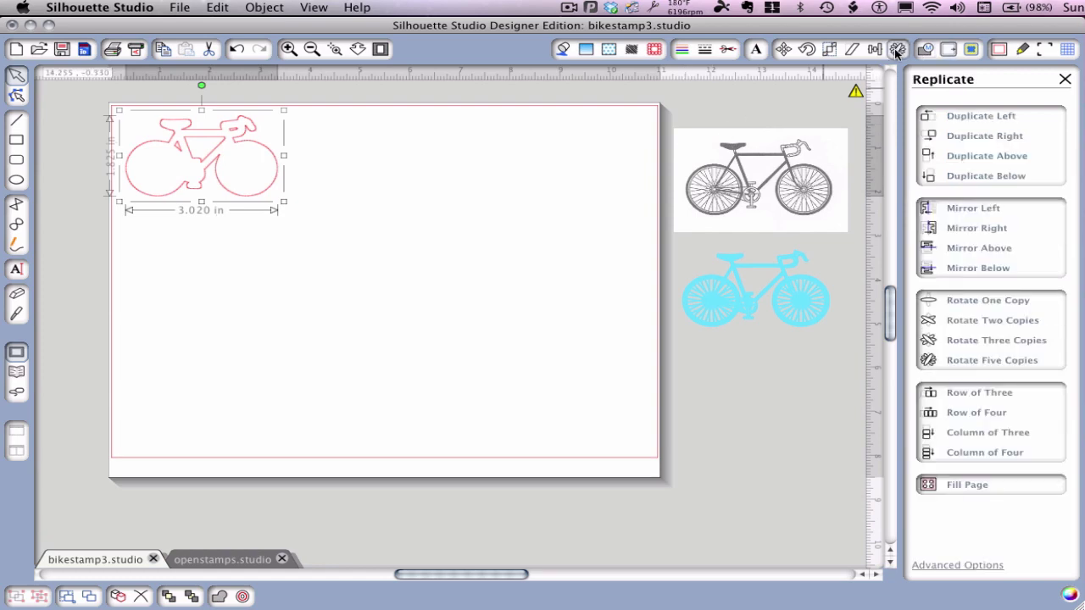
click(992, 486)
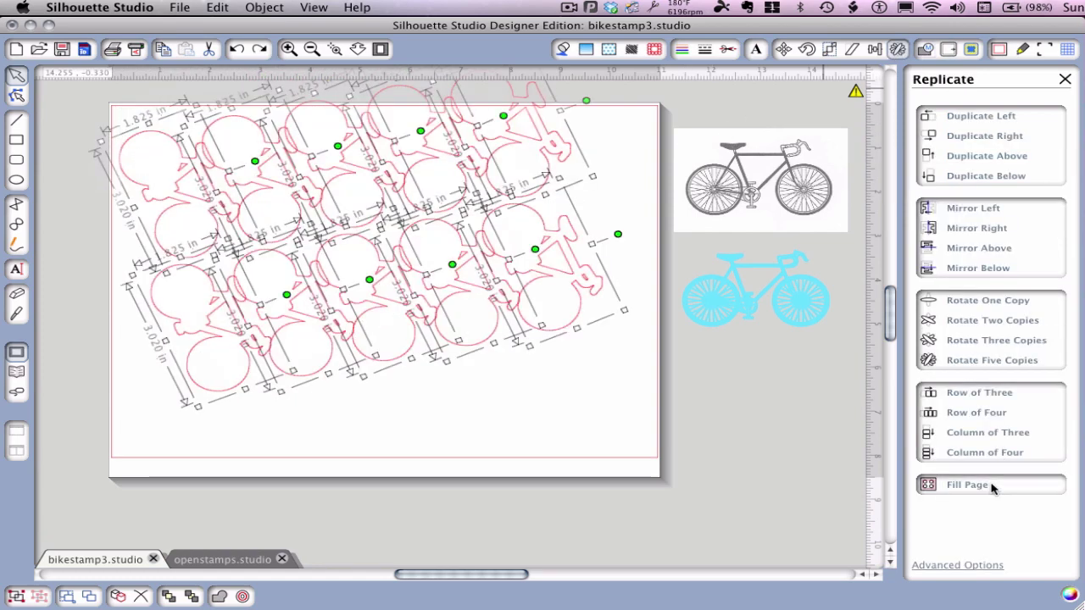
click(649, 271)
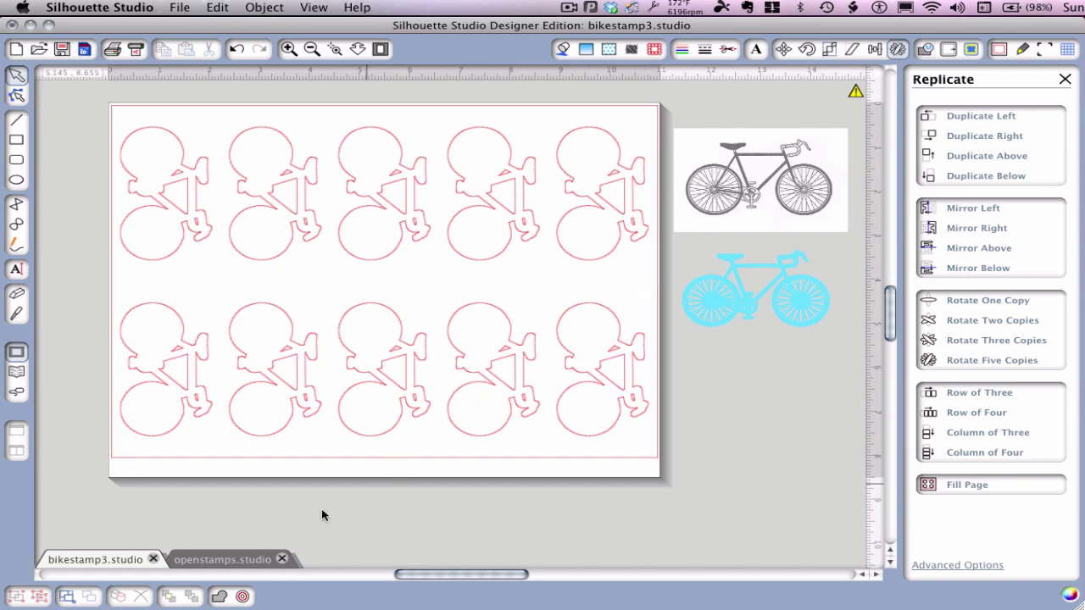
click(243, 558)
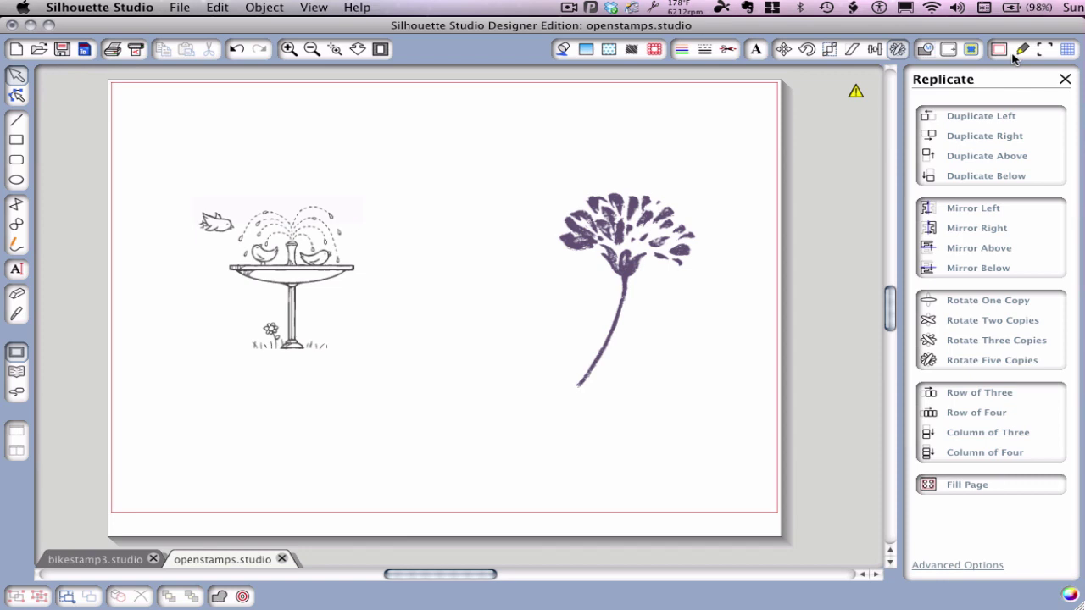
Step: Trace the flower stamp with High Pass Filter off at 63% threshold, moving the scan aside
click(972, 49)
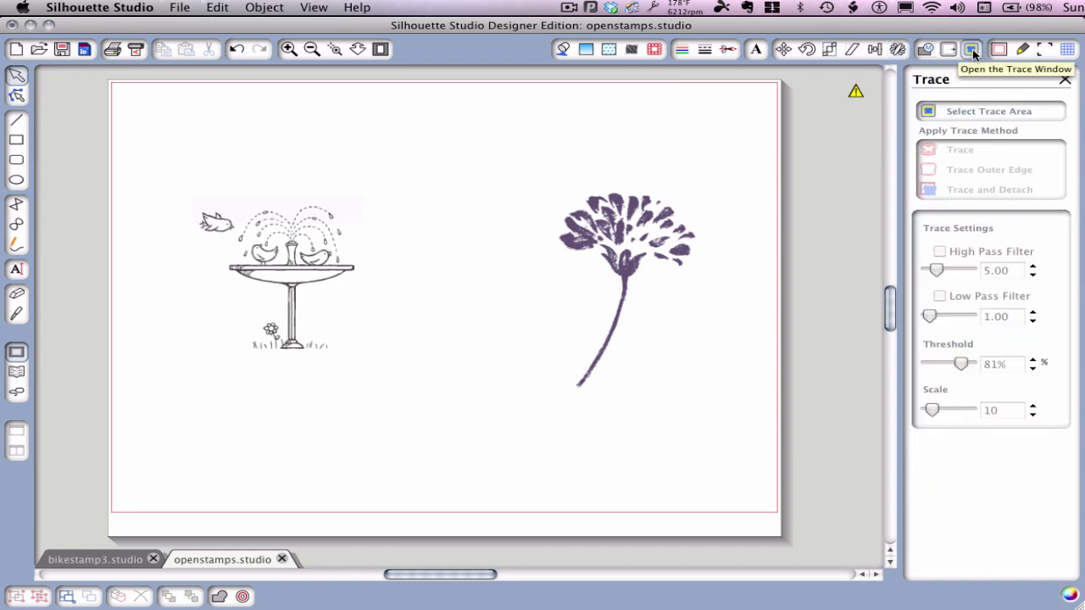
click(974, 120)
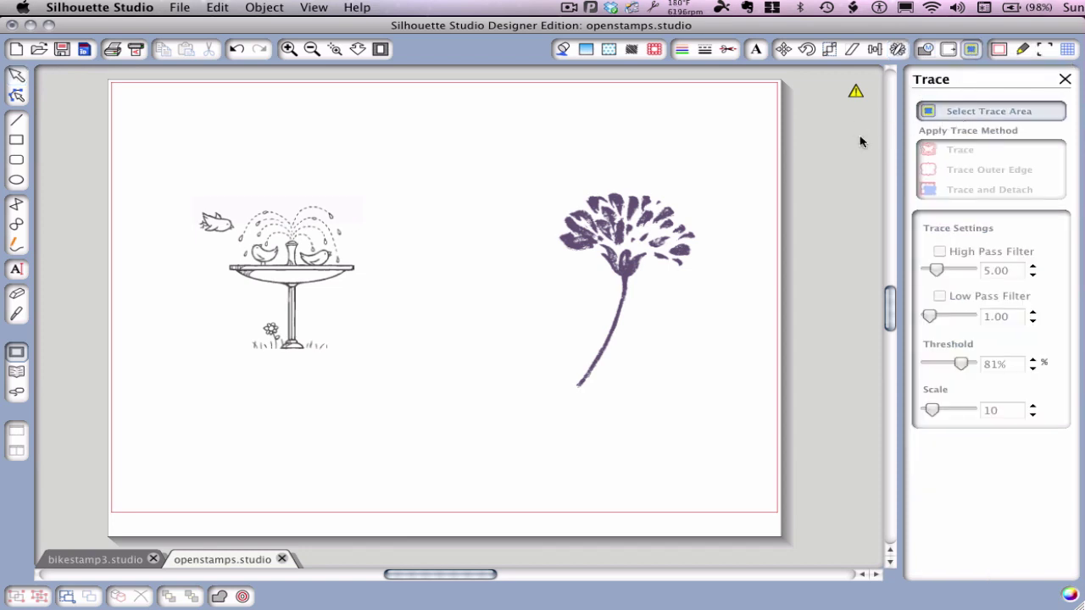
drag(538, 188, 707, 411)
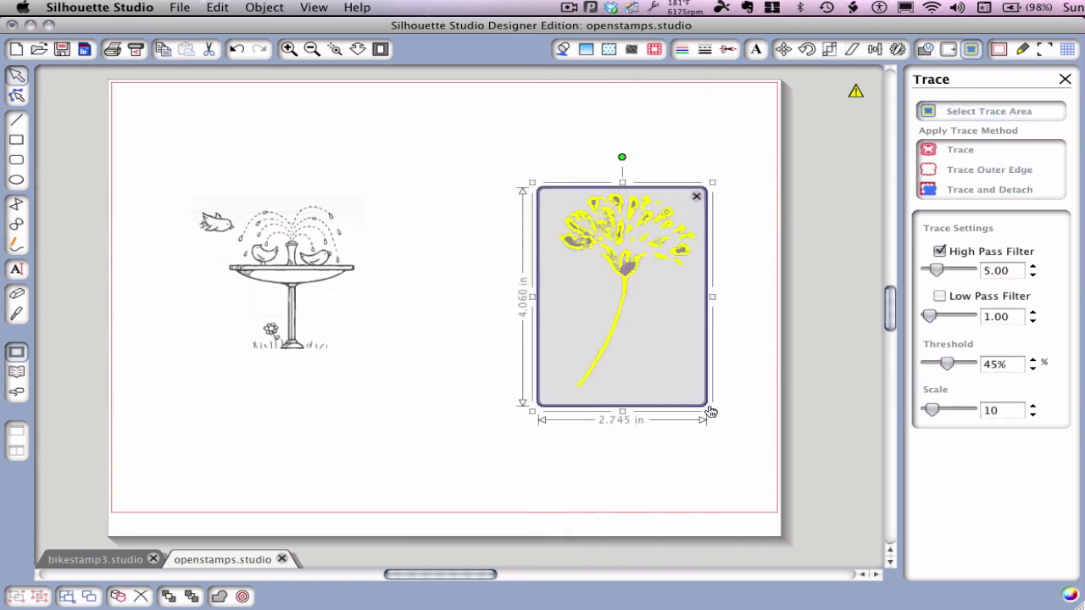
click(939, 252)
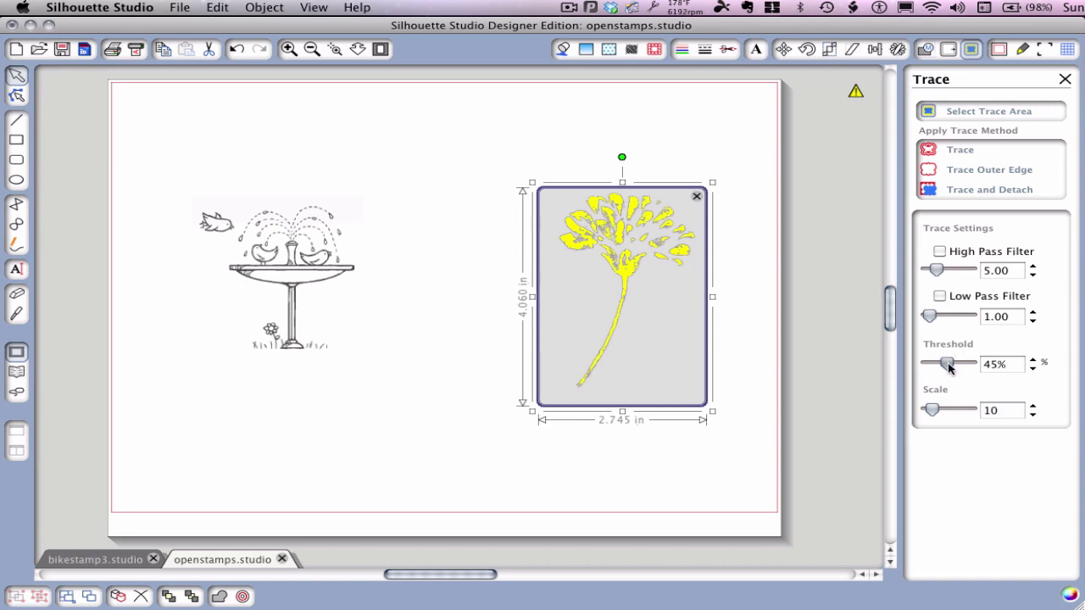
drag(946, 365, 955, 368)
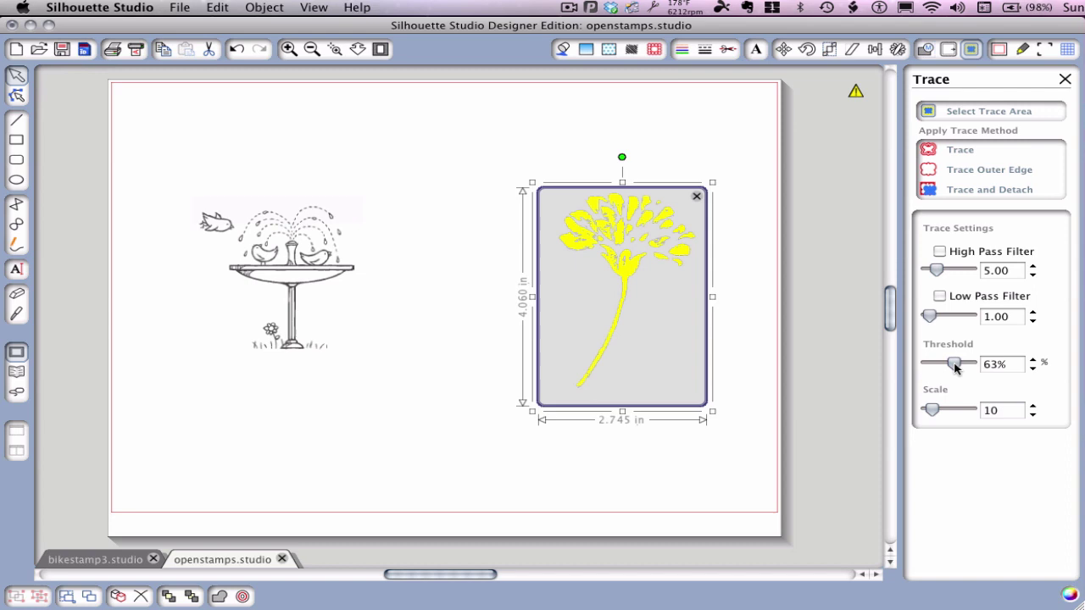
click(933, 151)
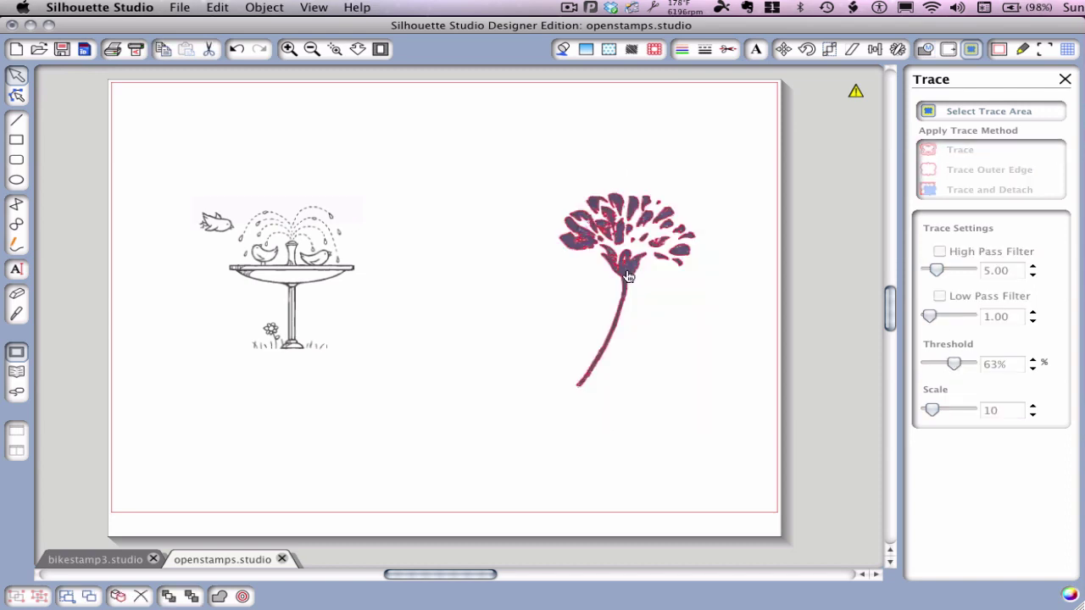
mouse_move(628, 275)
mouse_down()
mouse_move(518, 308)
mouse_move(512, 343)
mouse_up()
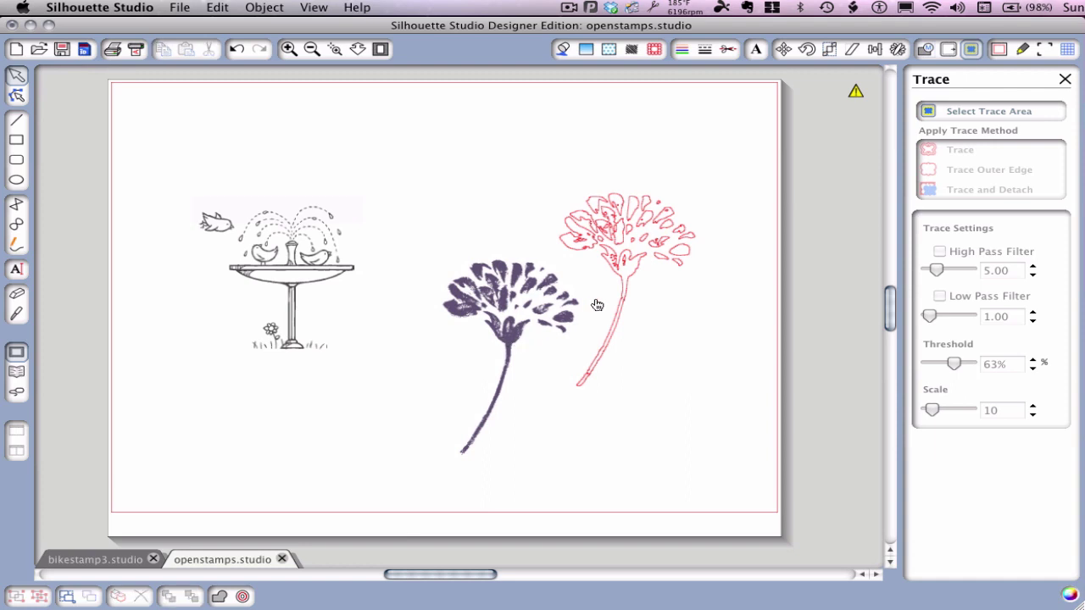
click(625, 288)
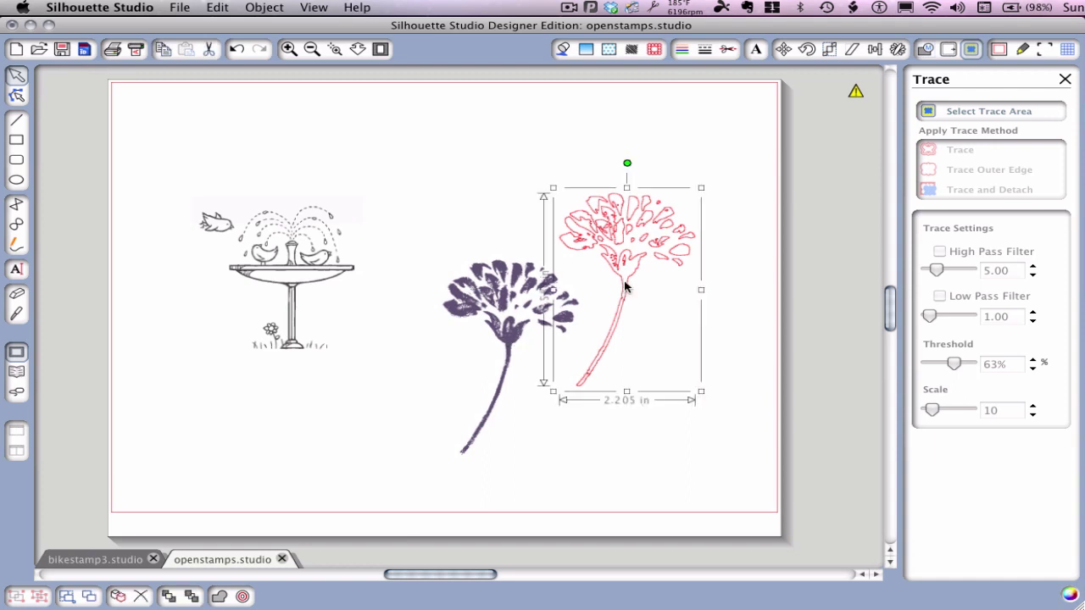
Step: Fill the flower outline bright green and make its line colour transparent
click(564, 49)
click(983, 339)
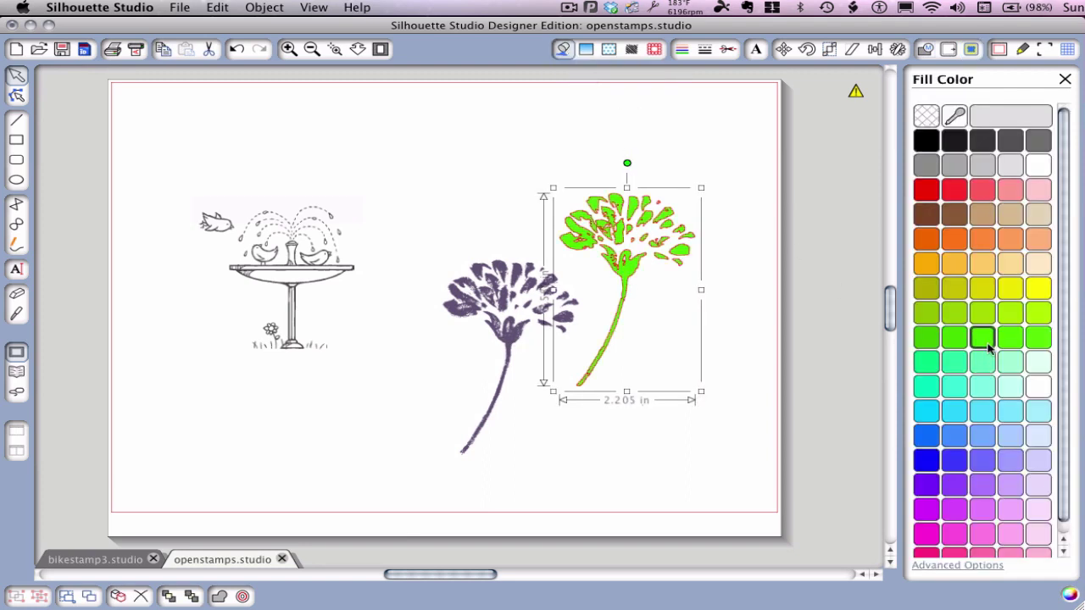
click(681, 49)
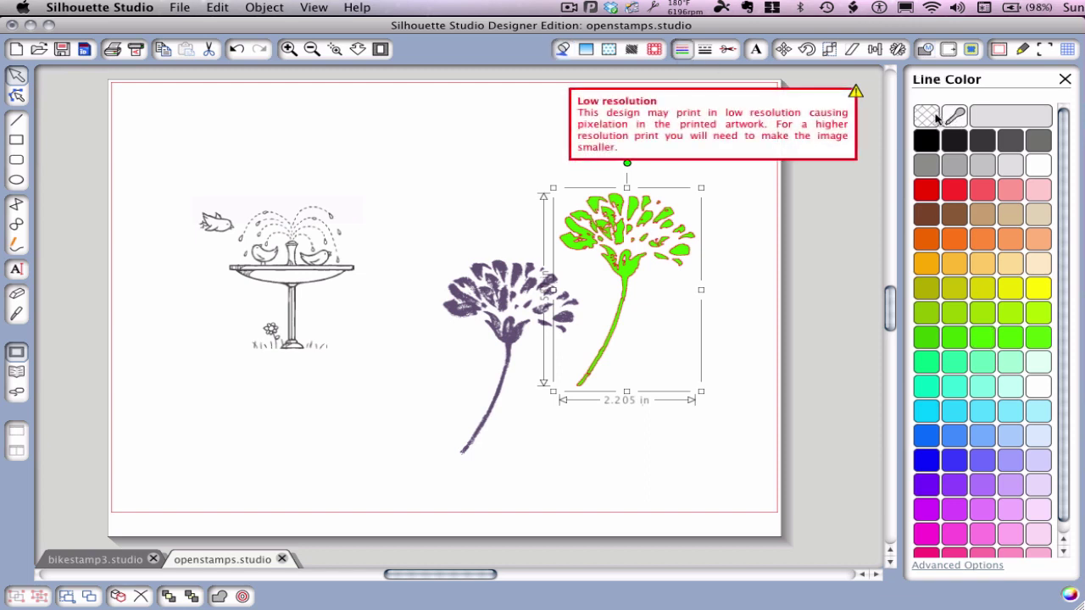
click(932, 117)
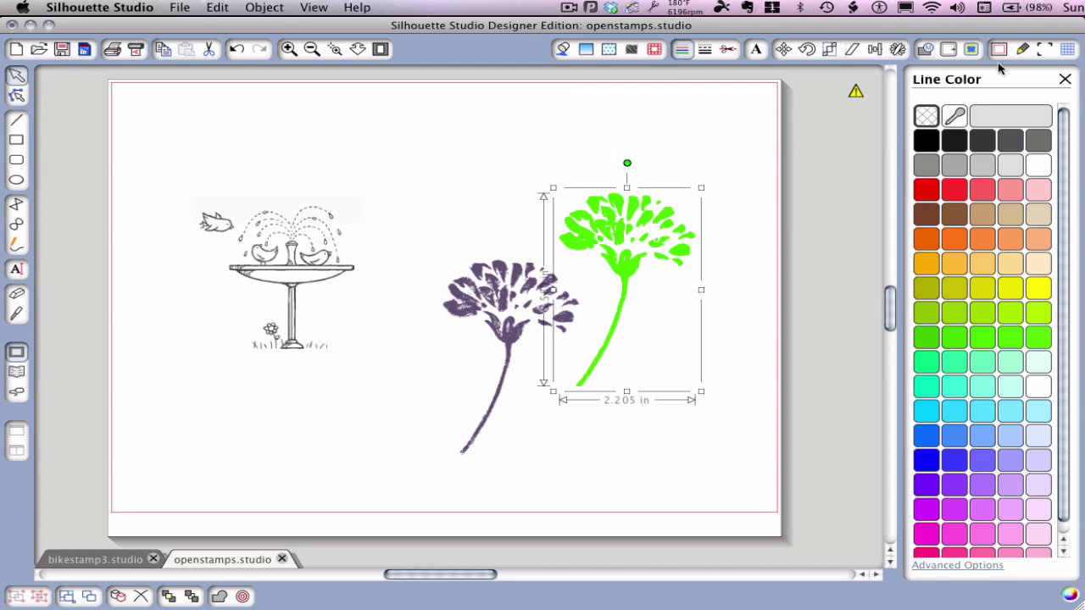
Step: Apply a Round offset of about 0.135 in around the green flower, giving a 2.475 in wide outline
click(951, 51)
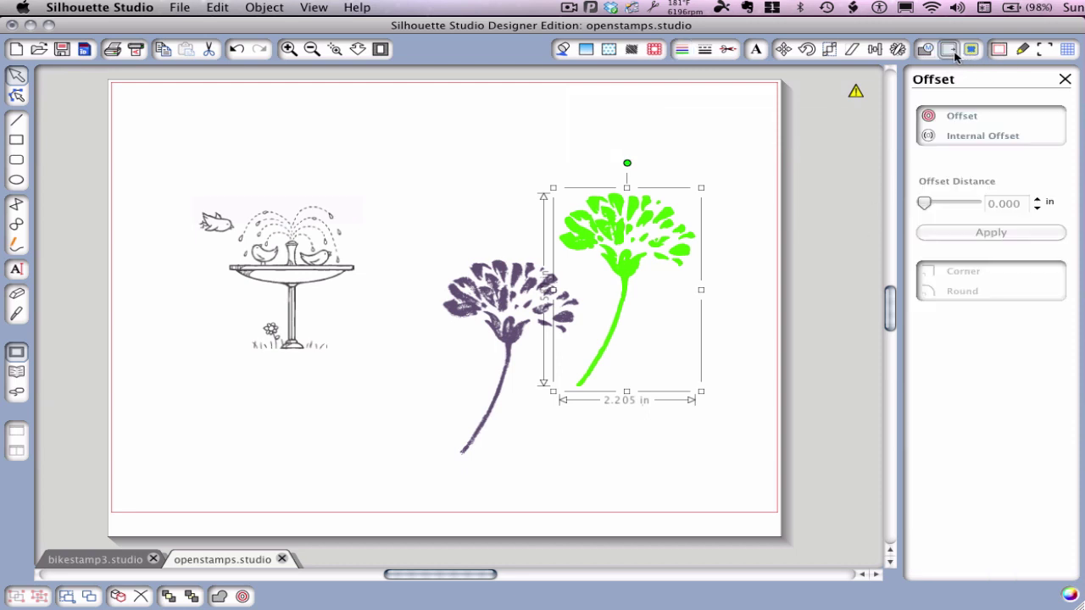
click(962, 117)
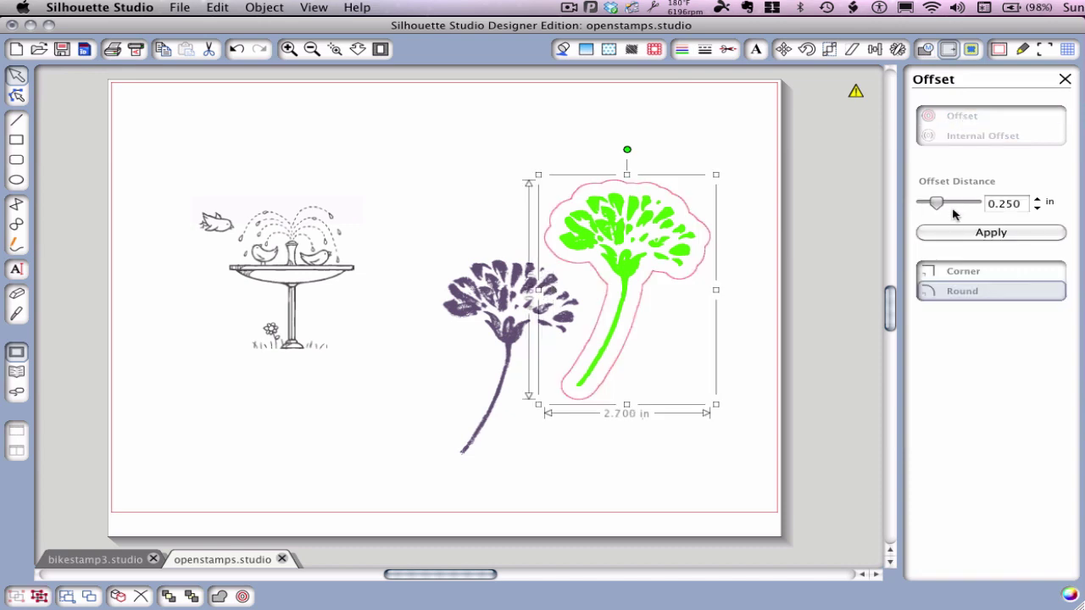
drag(940, 207, 931, 206)
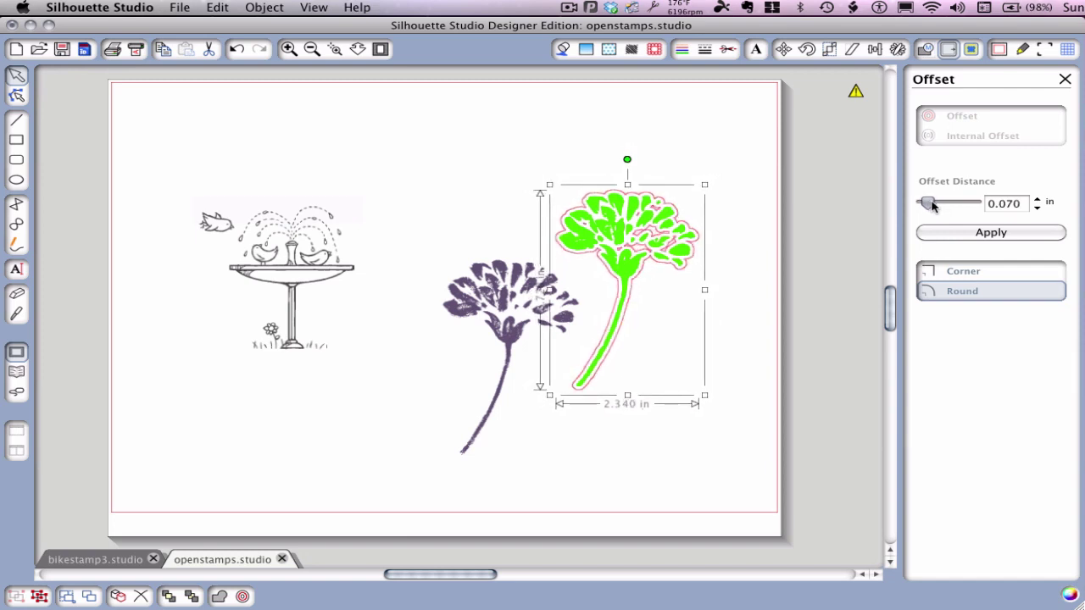
drag(931, 206, 936, 207)
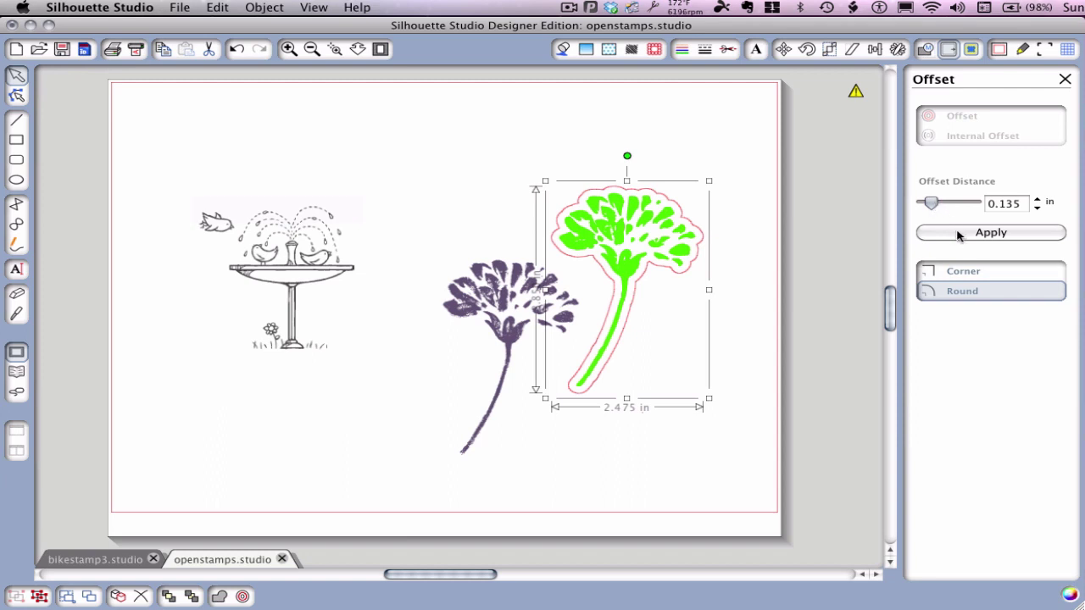
click(957, 234)
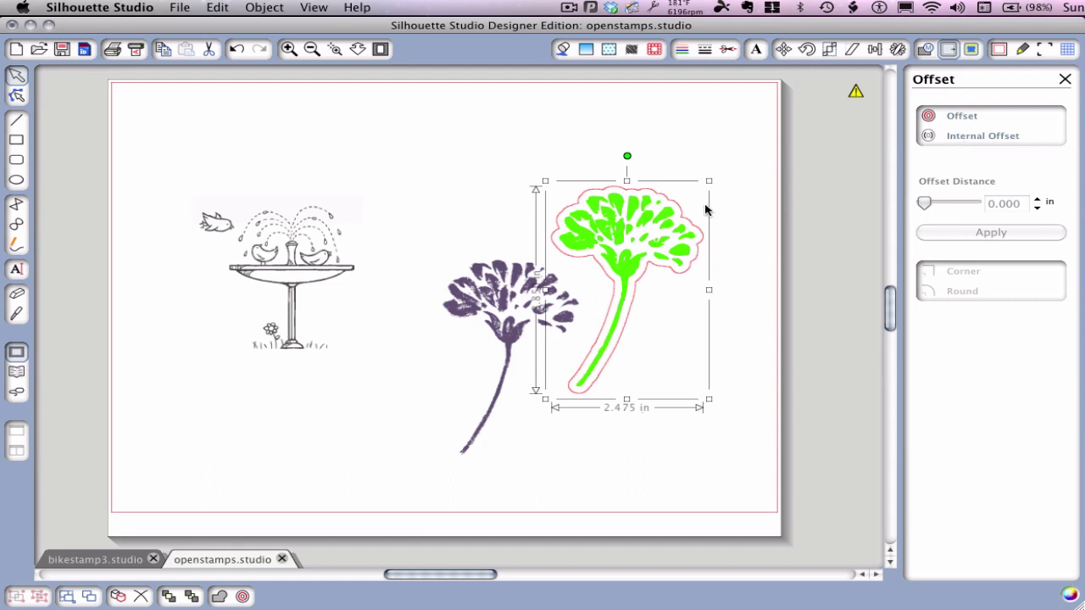
Step: Preview offsets between 0.040 and 0.135 in without applying, then drag the green flower off its outline
click(981, 137)
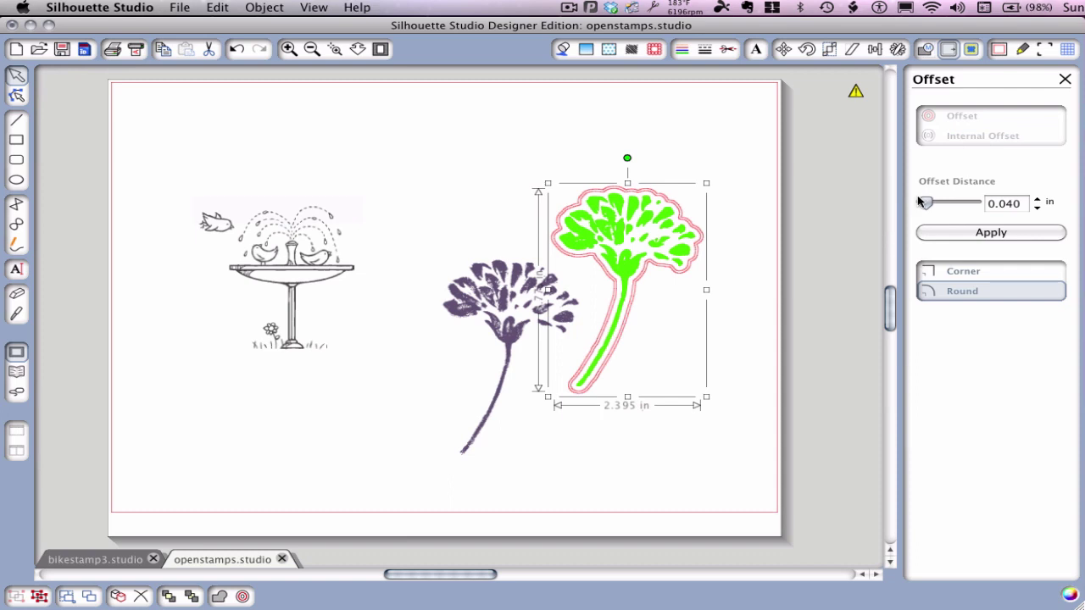
drag(926, 205, 931, 204)
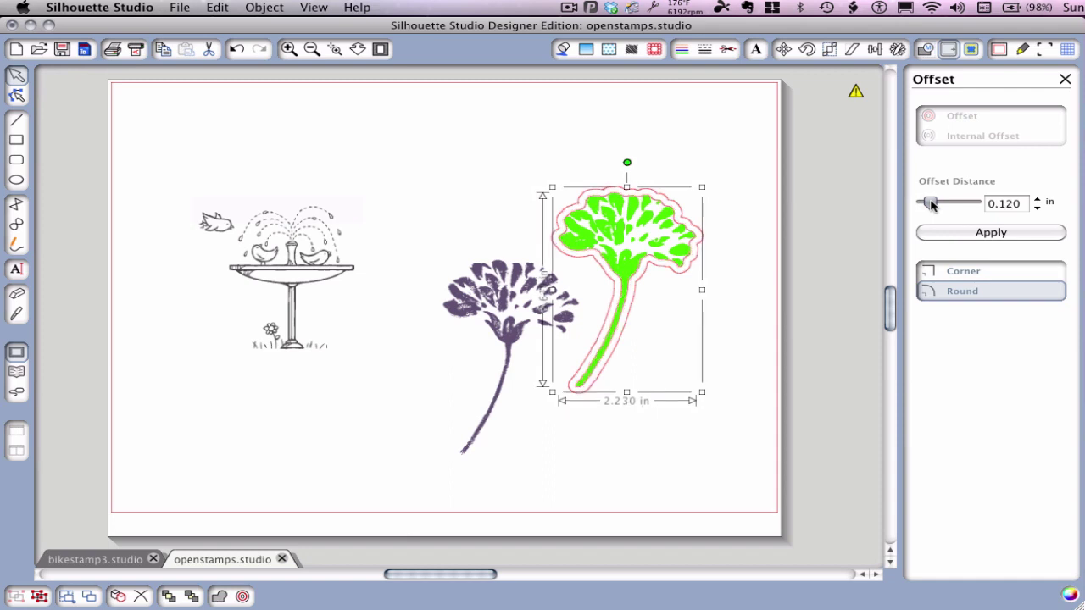
drag(931, 205, 932, 205)
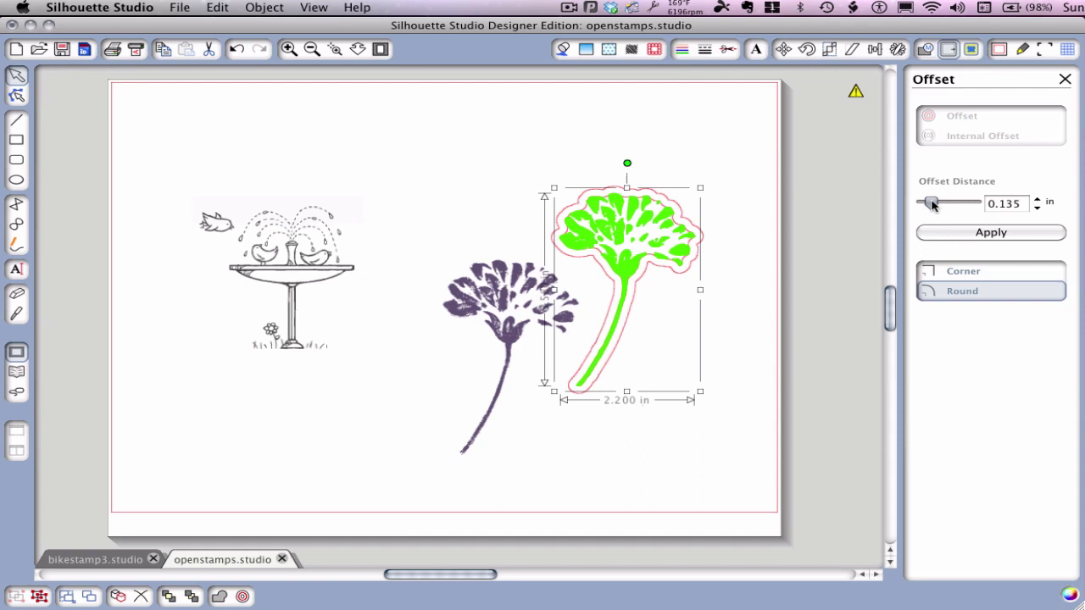
drag(932, 205, 930, 204)
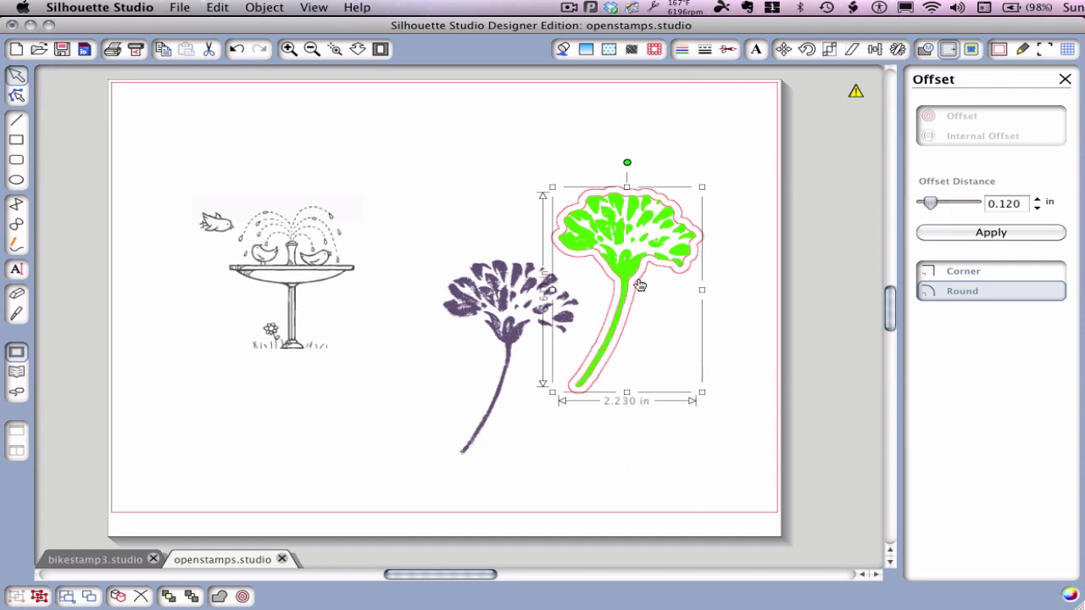
drag(660, 264, 496, 145)
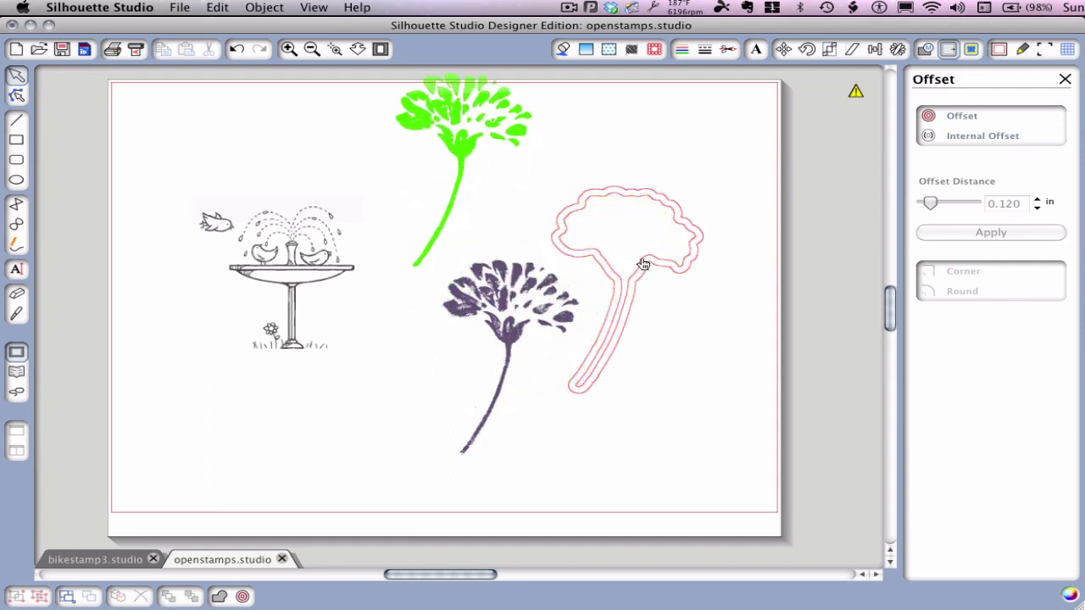
Step: Nudge the purple scanned flower up-right to line up with the pink outline, then deselect it
click(524, 330)
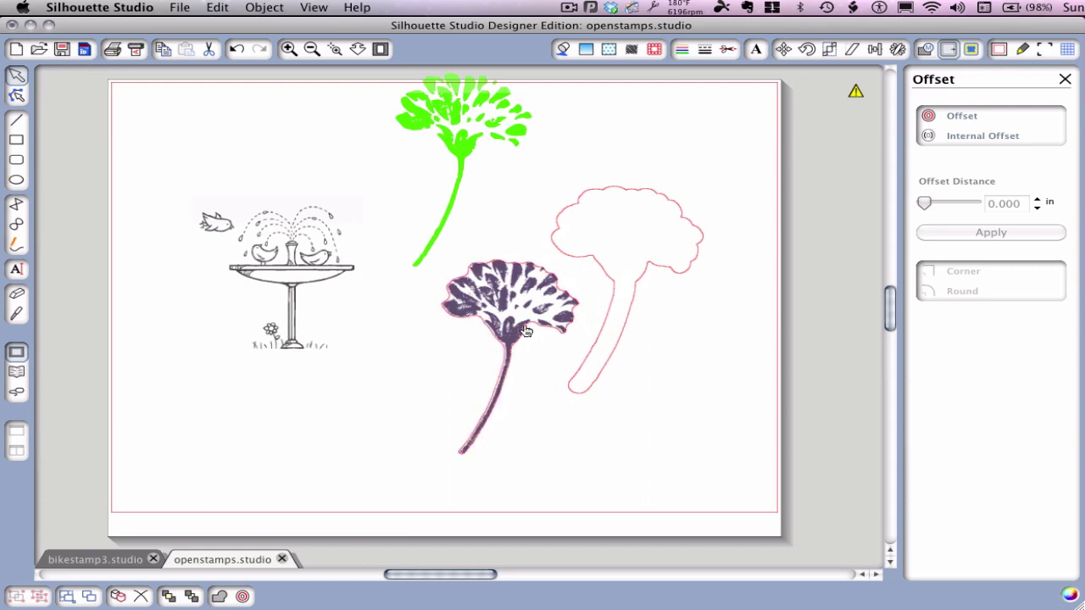
drag(526, 330, 528, 330)
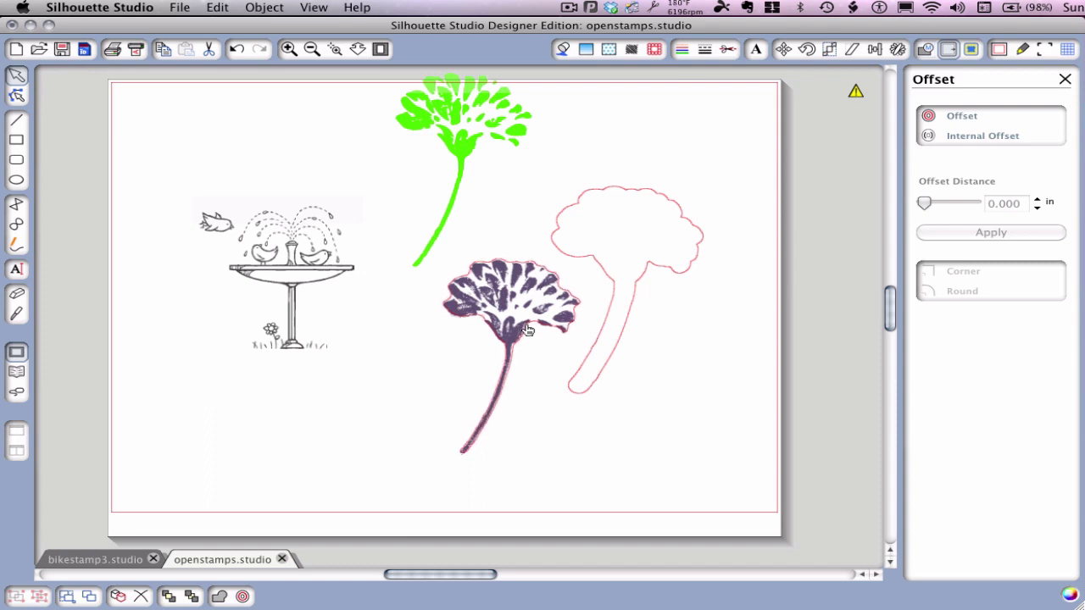
click(637, 342)
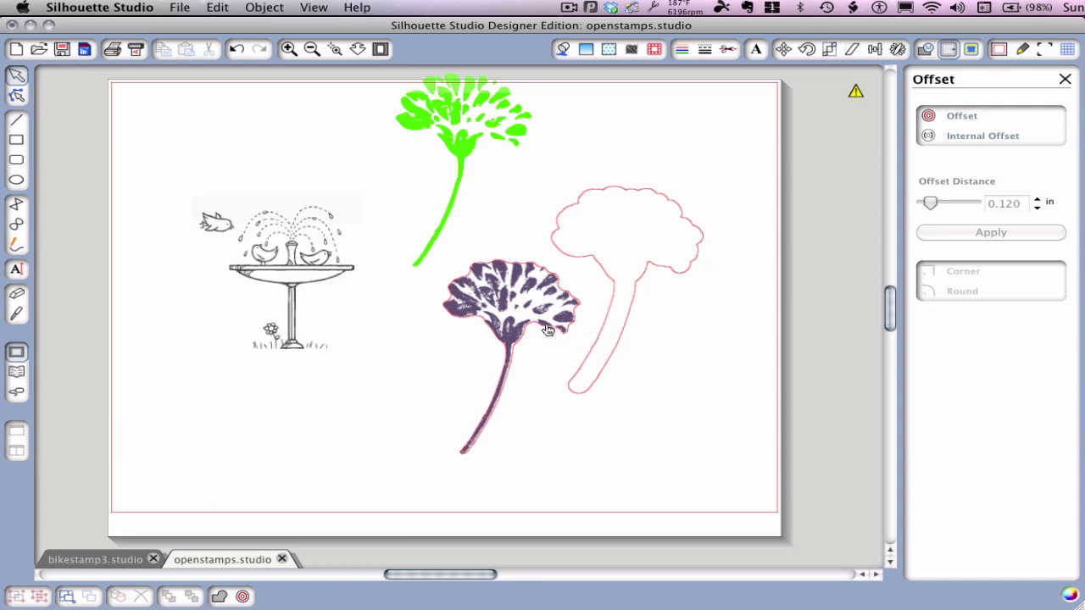
Step: Move the green flower, offset outline and purple image off-page right, raise the flower outline, and select the birdbath
drag(466, 115, 866, 200)
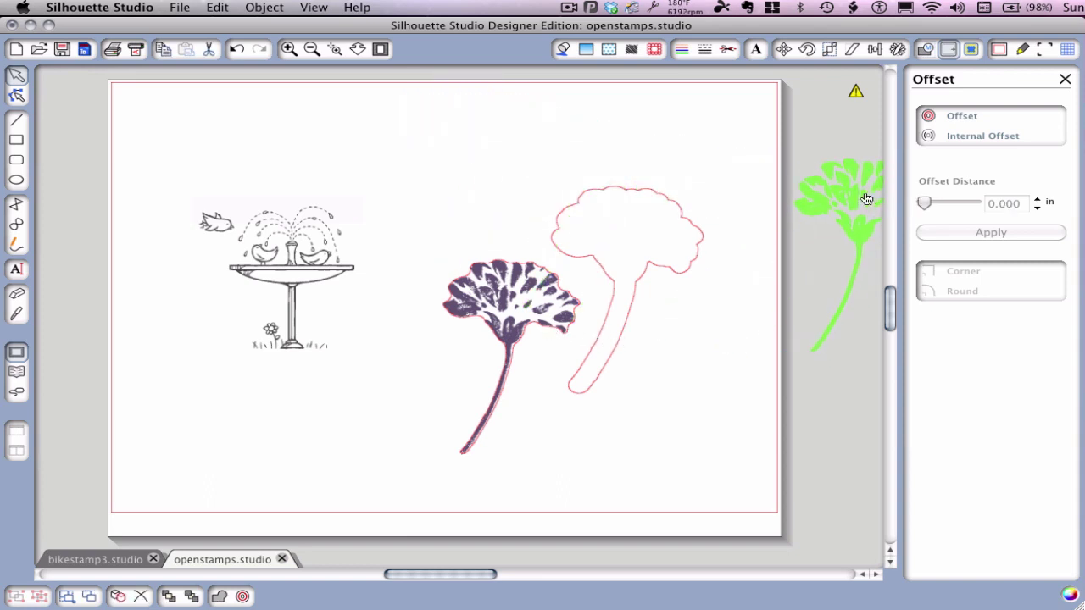
drag(700, 275, 926, 400)
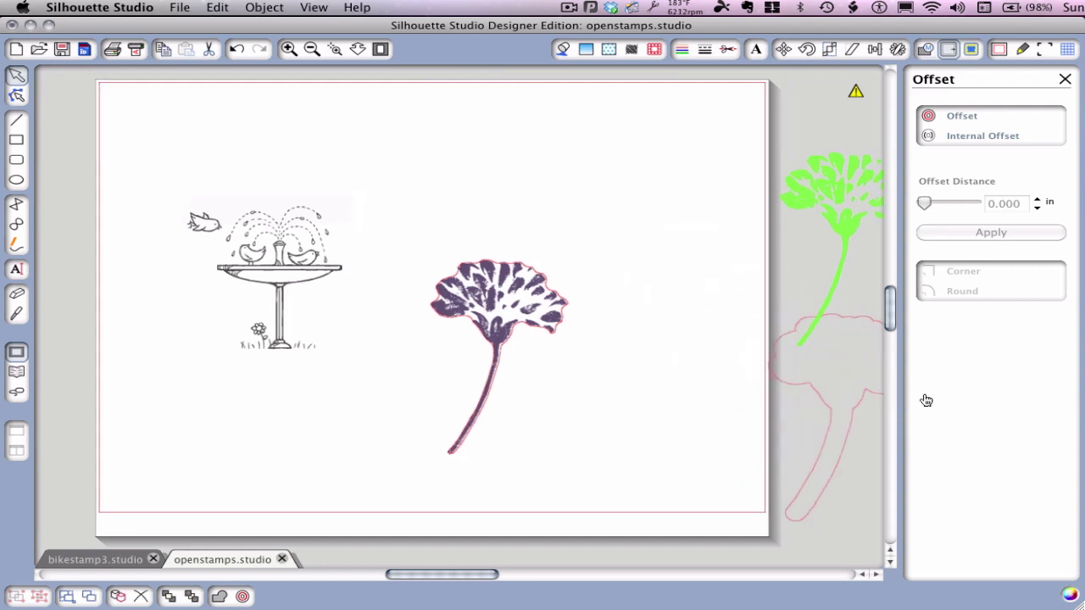
drag(523, 303, 873, 407)
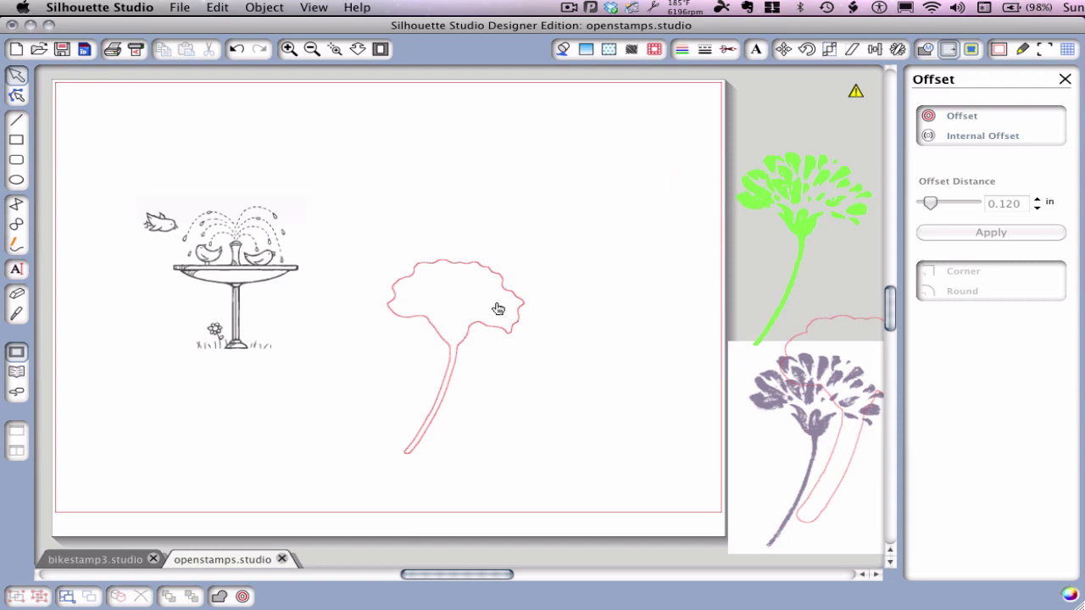
drag(510, 305, 619, 184)
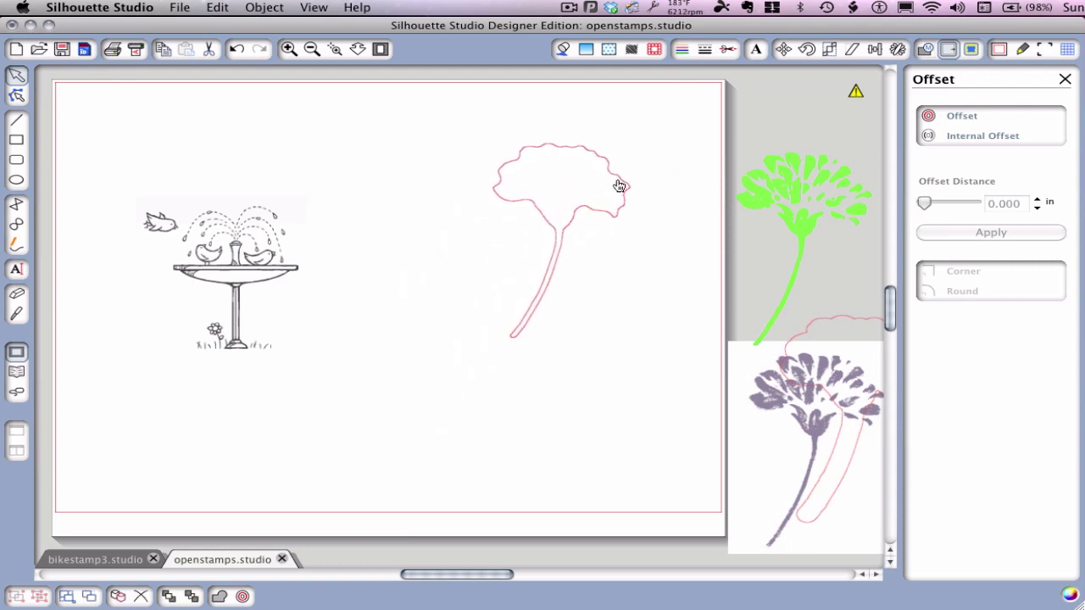
click(242, 281)
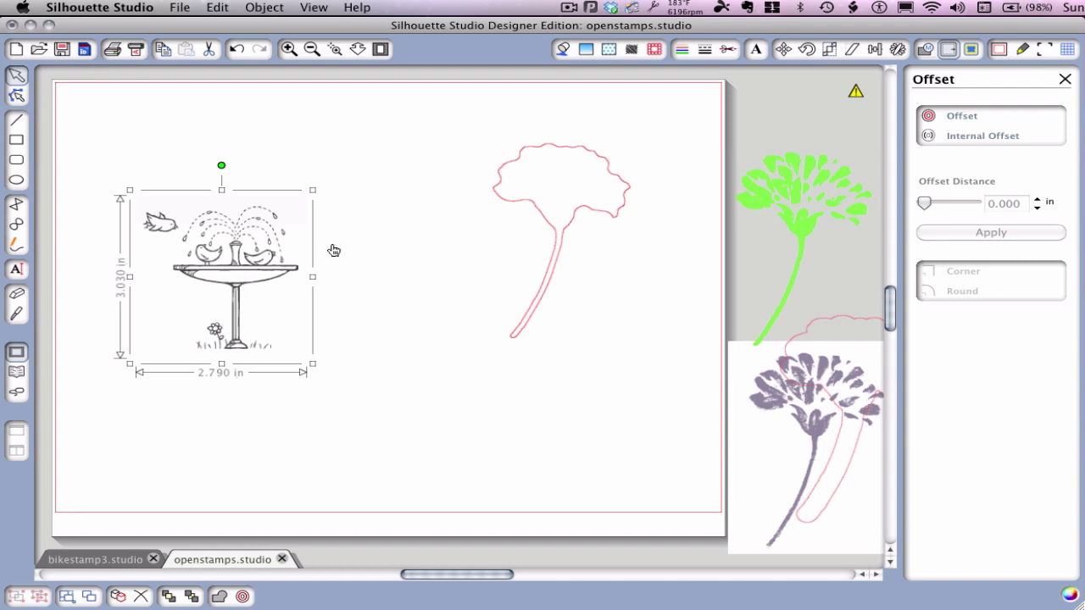
Step: Trace the birdbath stamp's outer edge with High Pass Filter off and Threshold at 90%
click(428, 208)
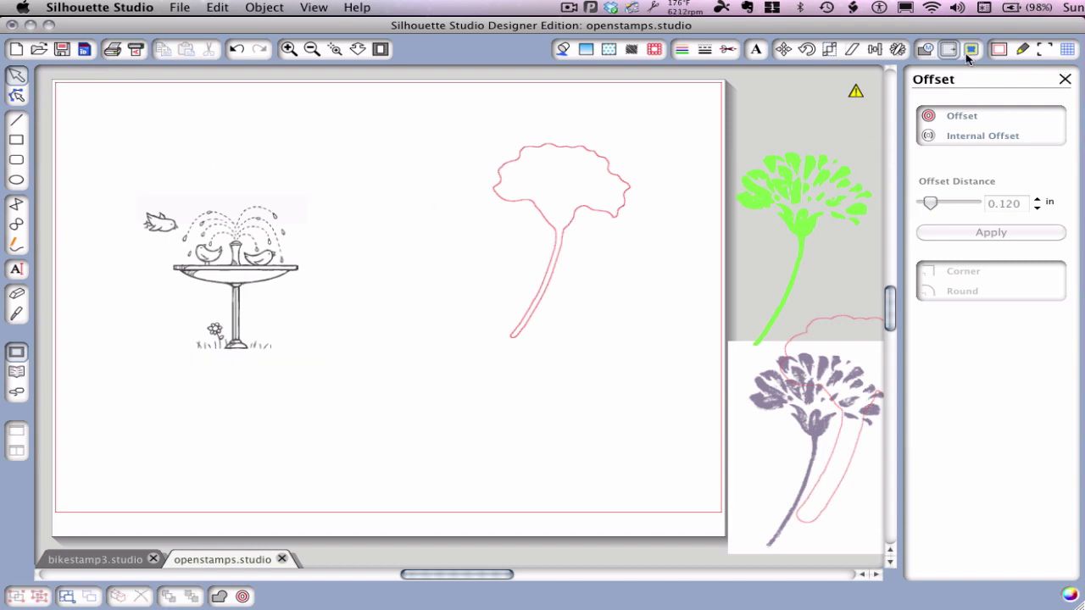
click(970, 49)
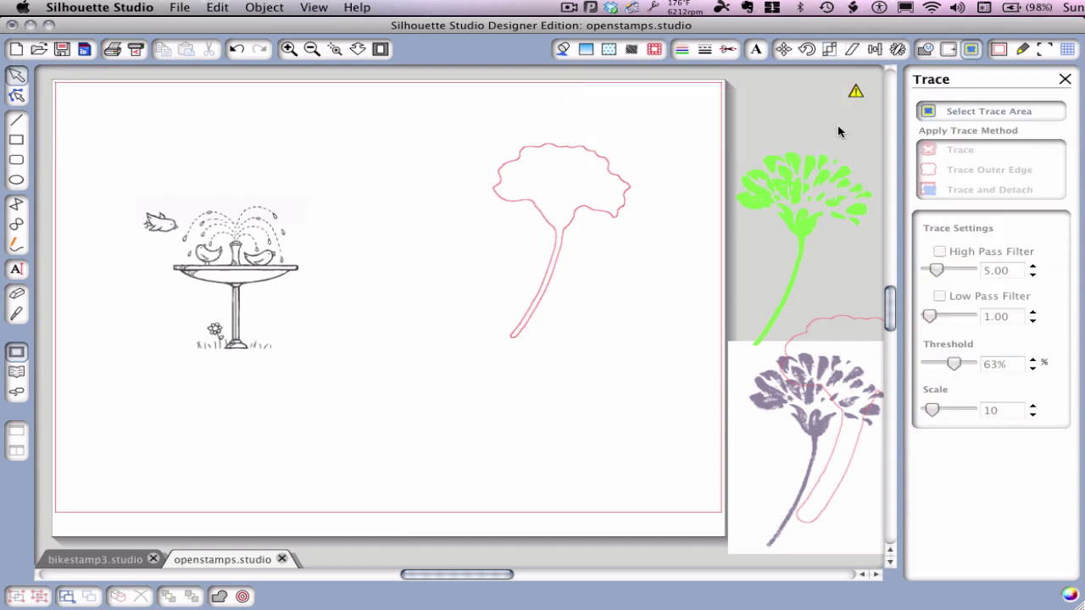
click(958, 119)
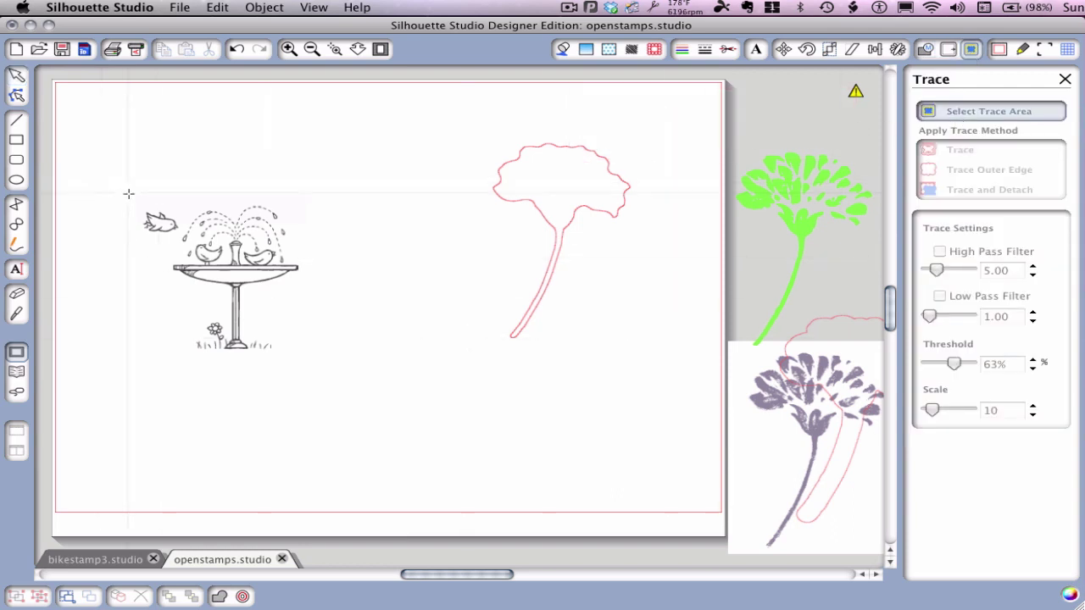
drag(128, 193, 312, 375)
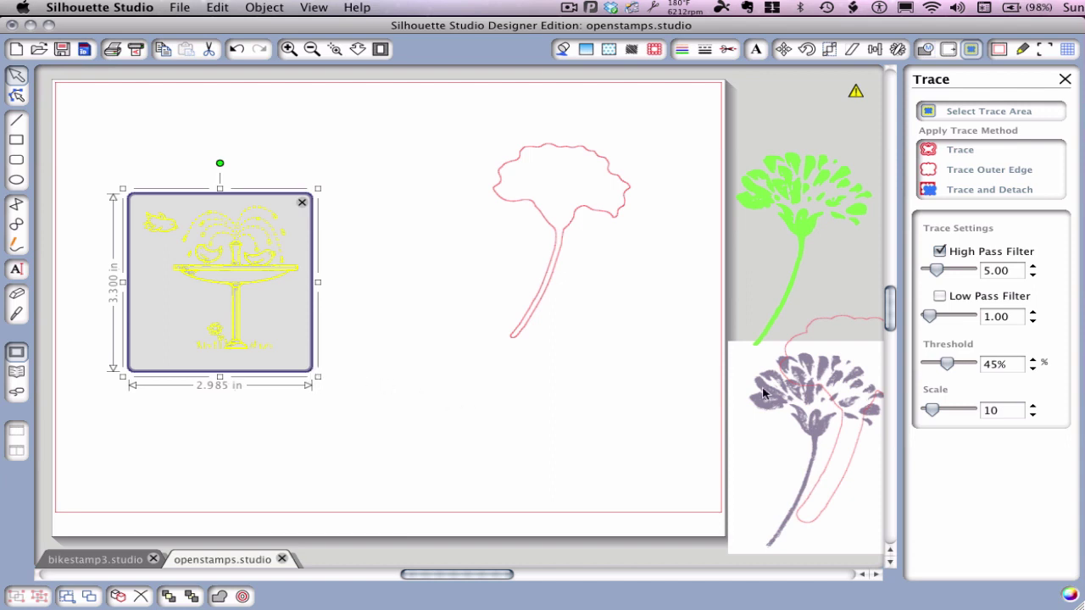
click(939, 251)
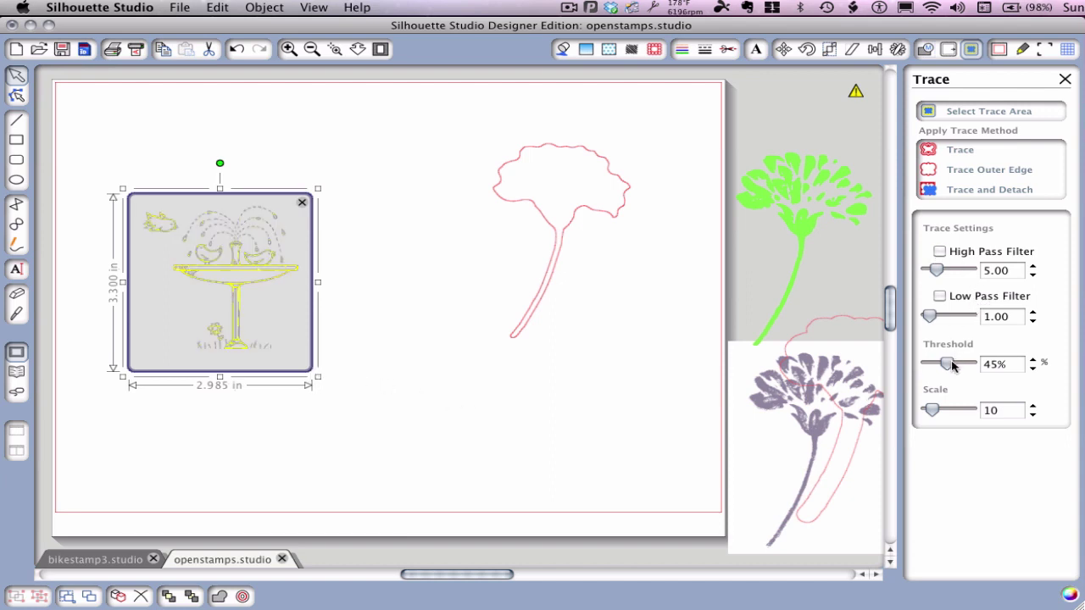
drag(946, 363, 964, 366)
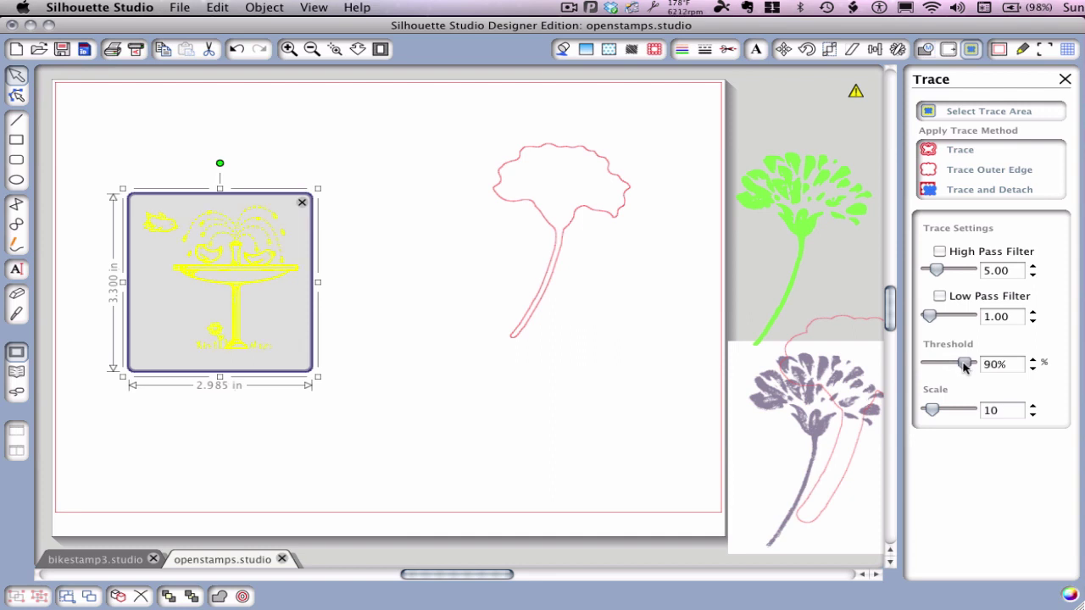
click(976, 172)
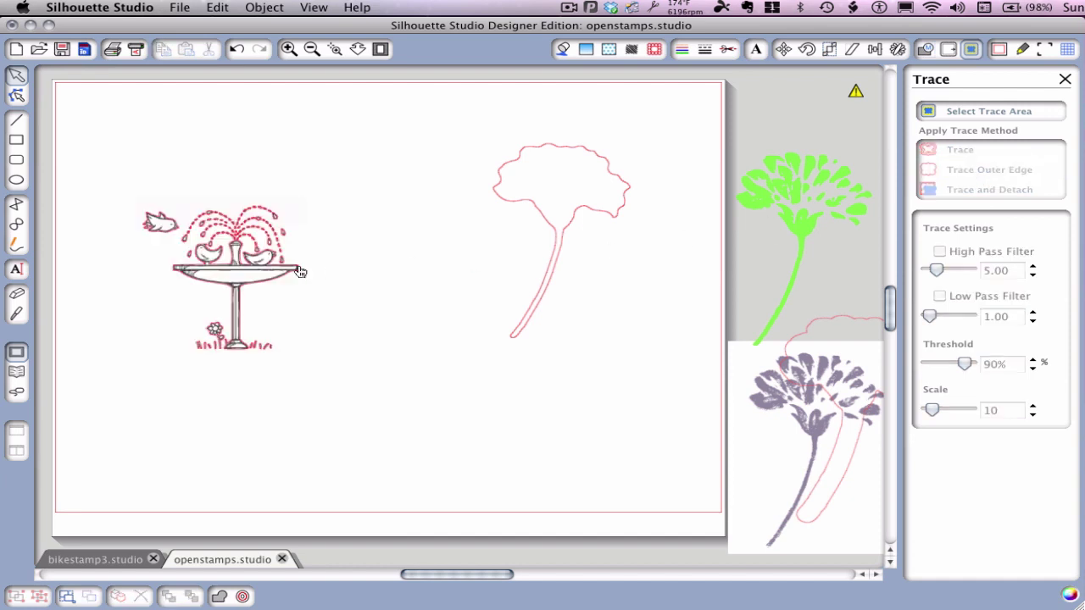
Step: Move the original birdbath off its trace, then fill the trace green with a transparent line colour
drag(294, 291, 428, 401)
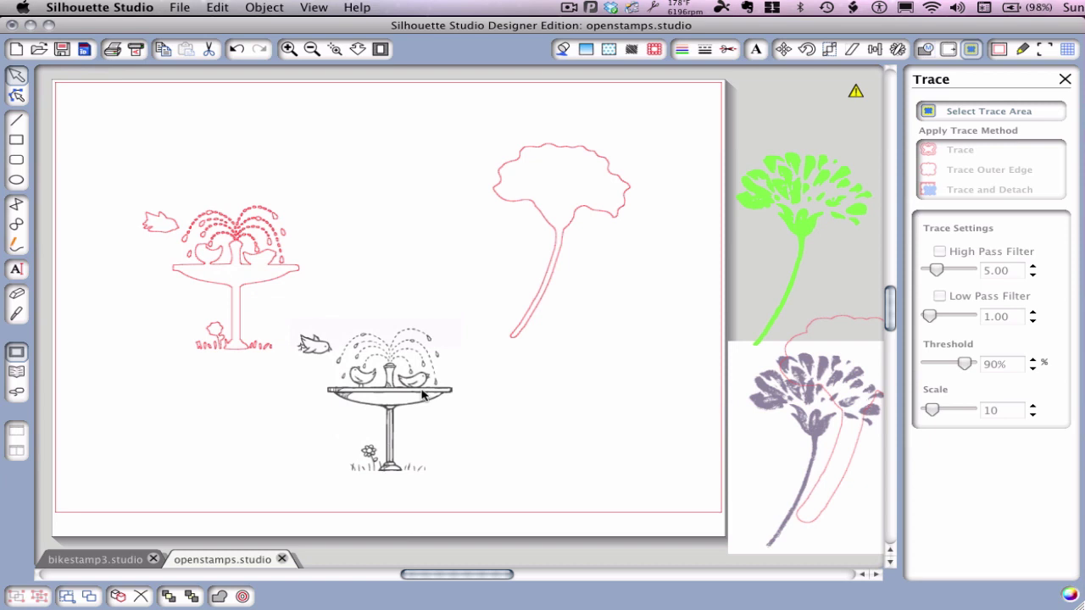
click(282, 284)
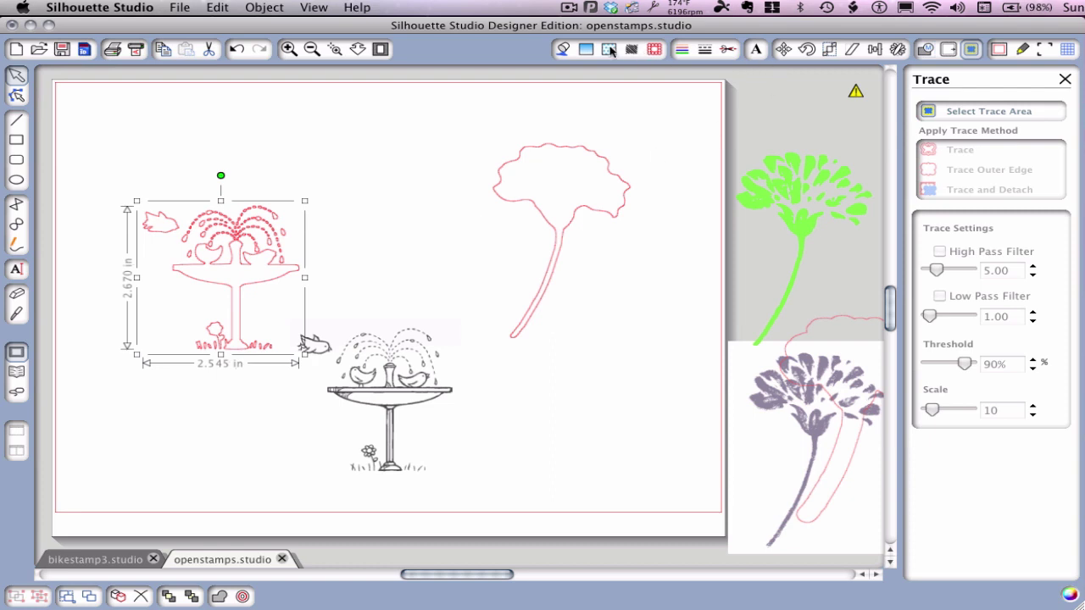
click(564, 50)
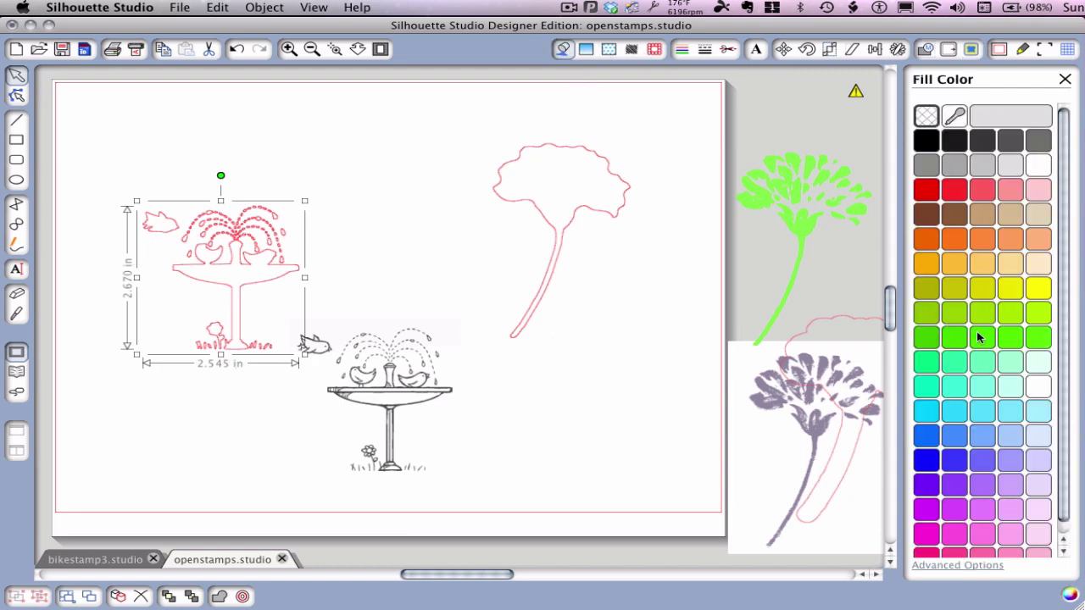
click(955, 509)
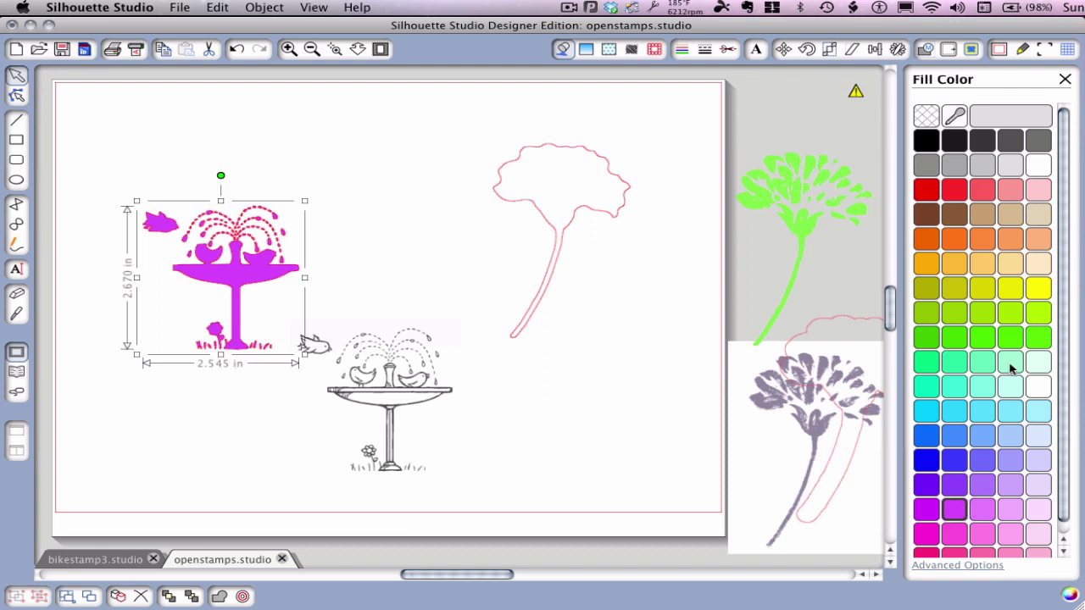
click(1009, 338)
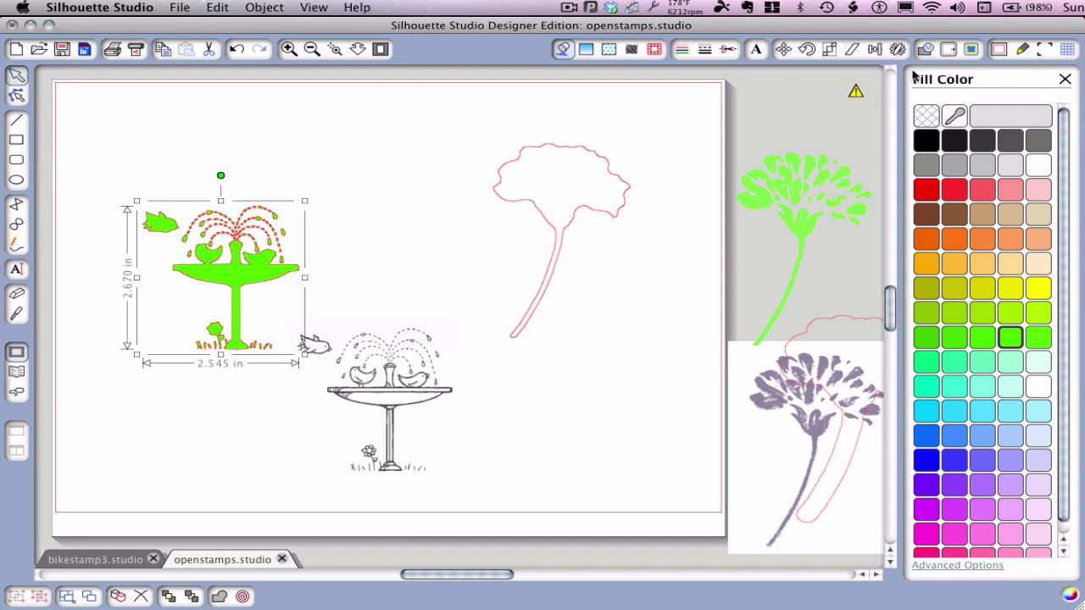
click(682, 50)
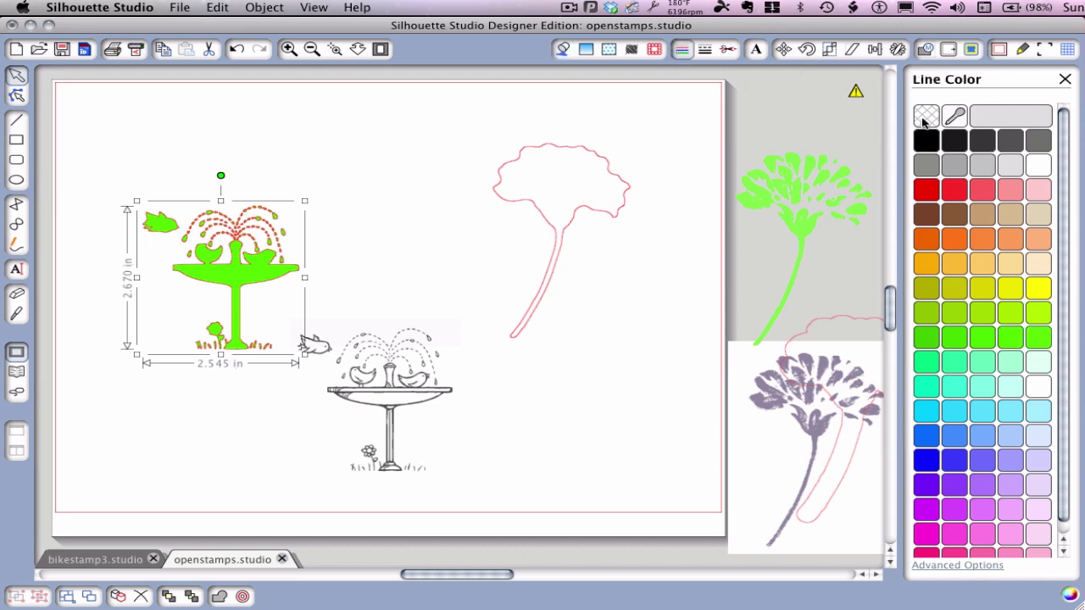
click(924, 120)
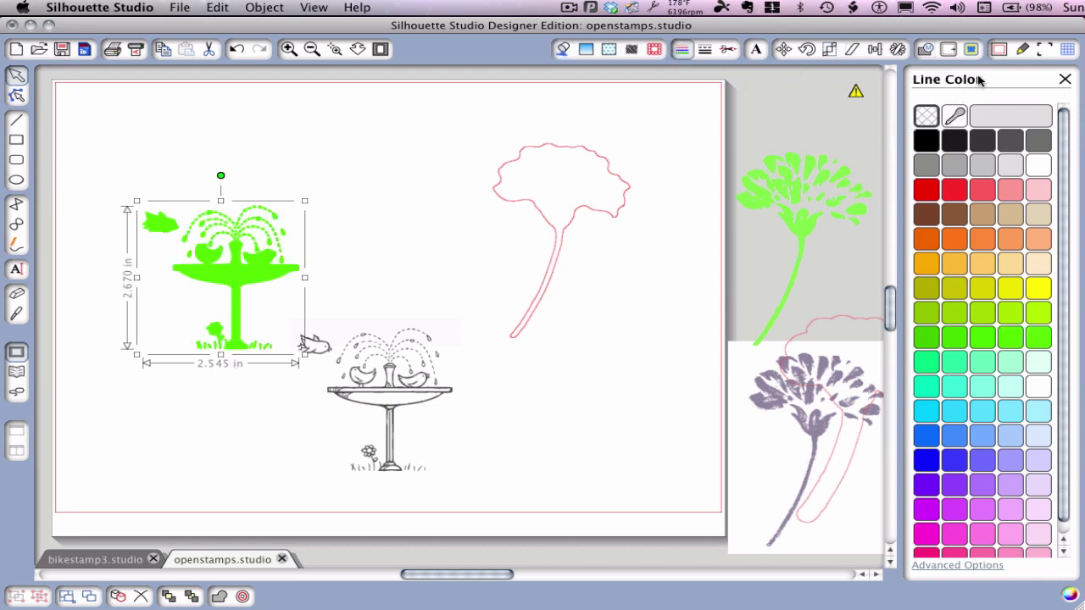
Step: Apply a Round offset of about 0.120 in around the green fountain
click(949, 50)
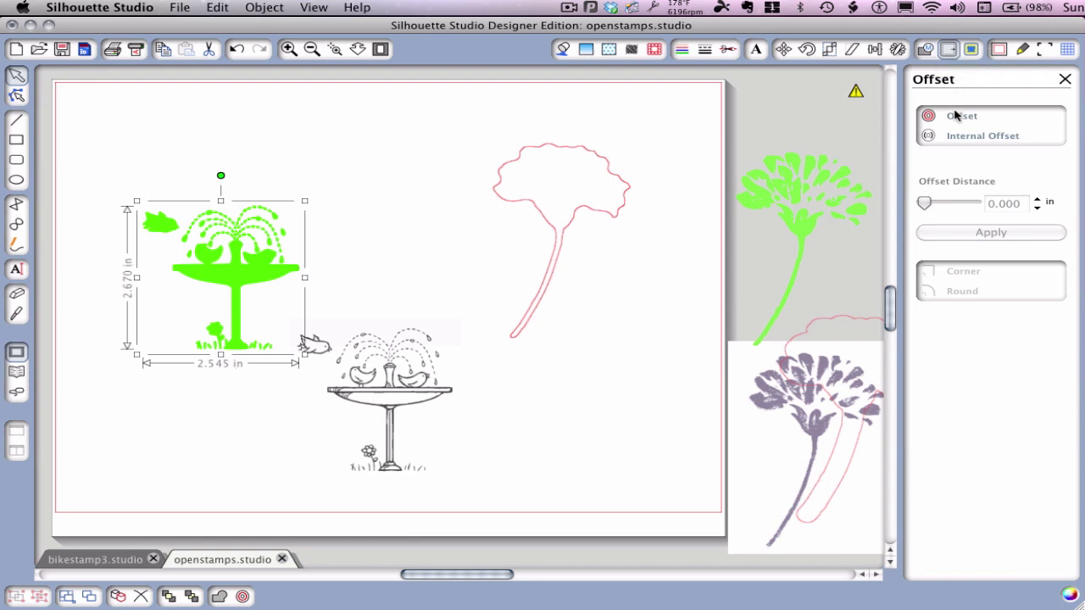
click(955, 116)
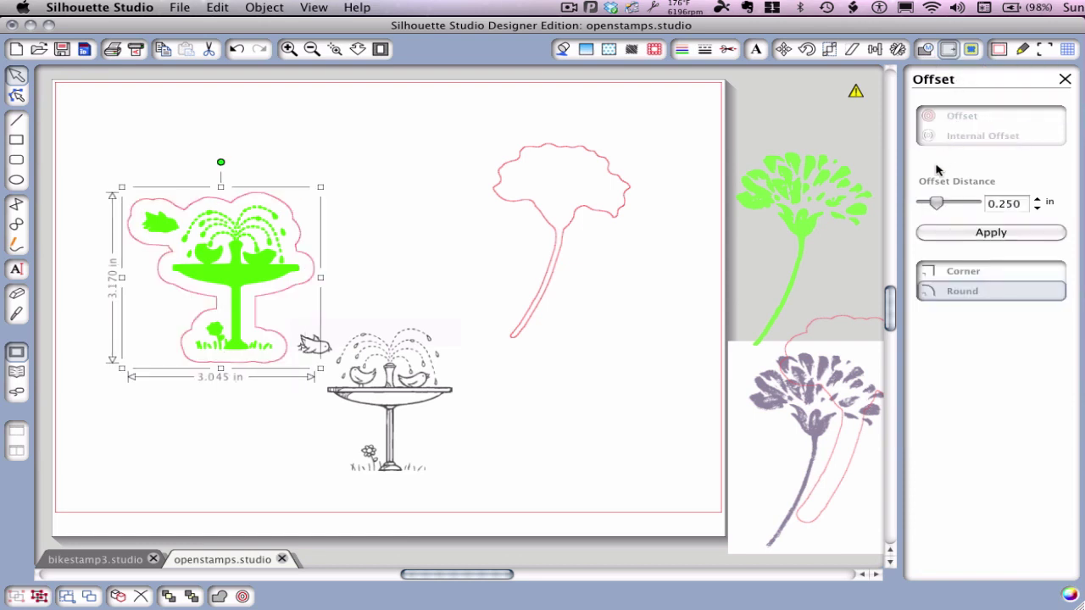
drag(936, 206, 929, 205)
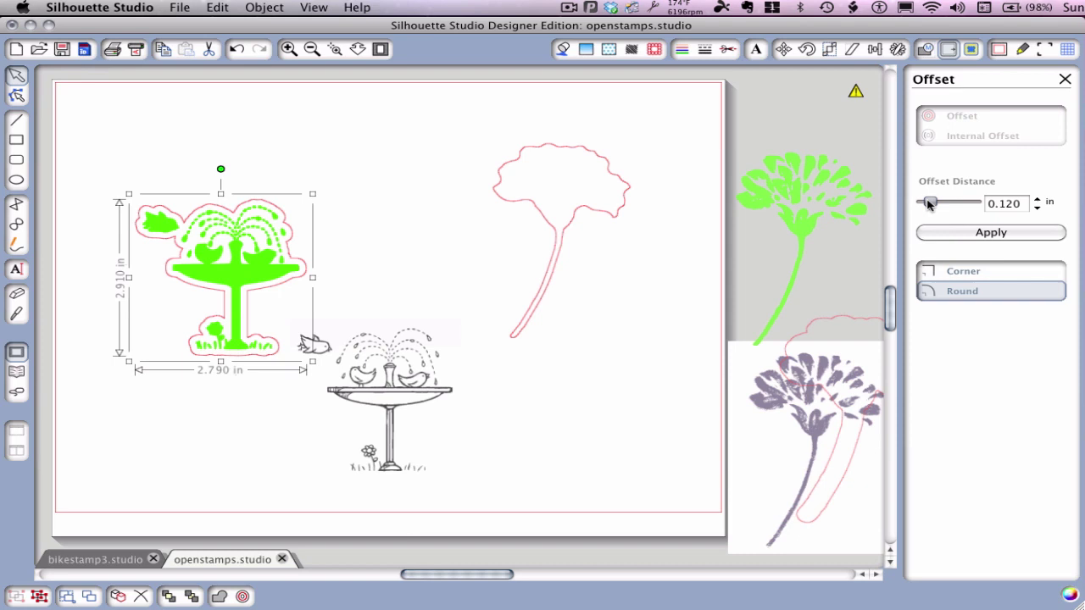
click(975, 236)
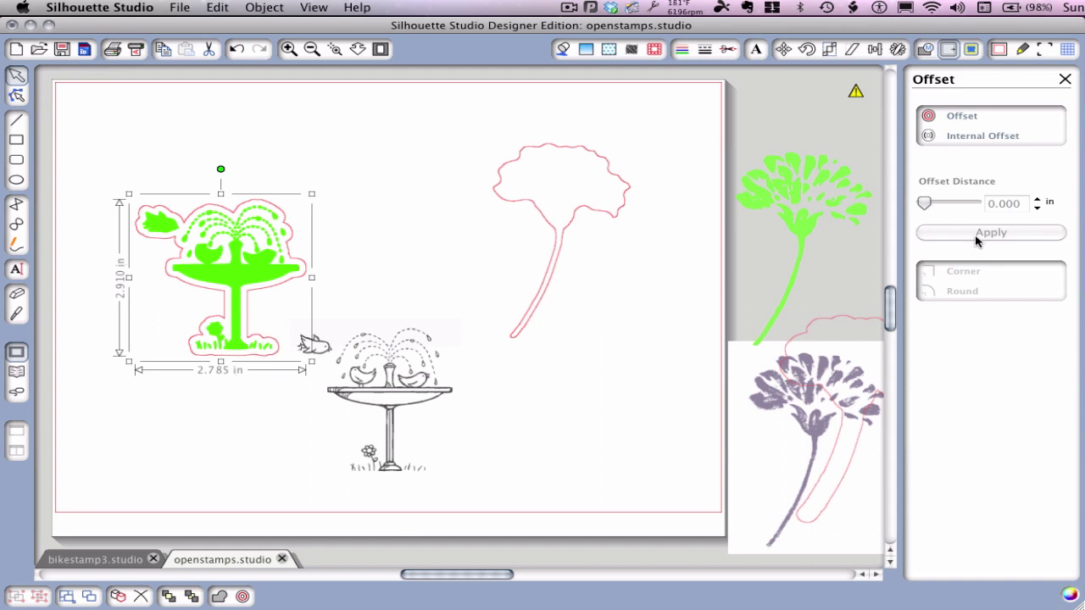
Step: Add a 0.070 in Internal Offset, then drag the larger outline toward the page top
click(968, 142)
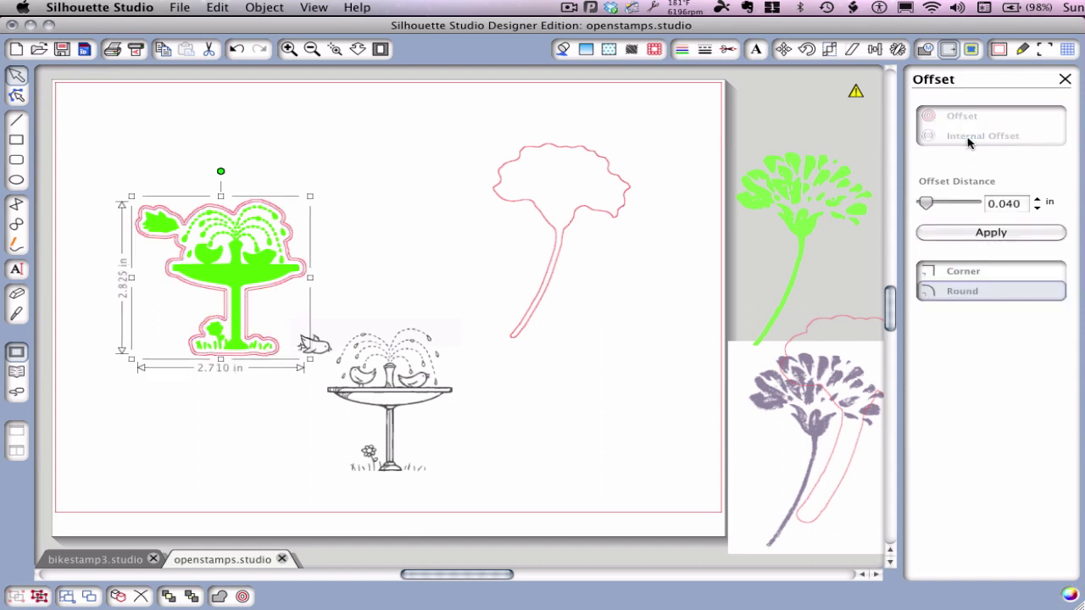
drag(928, 206, 931, 207)
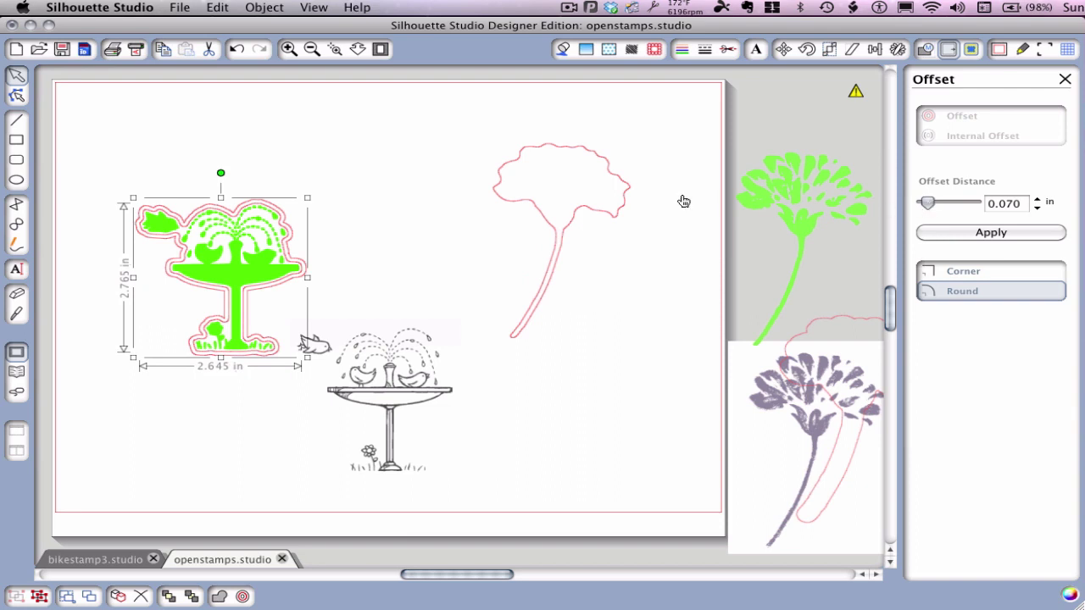
click(959, 235)
drag(291, 256, 446, 177)
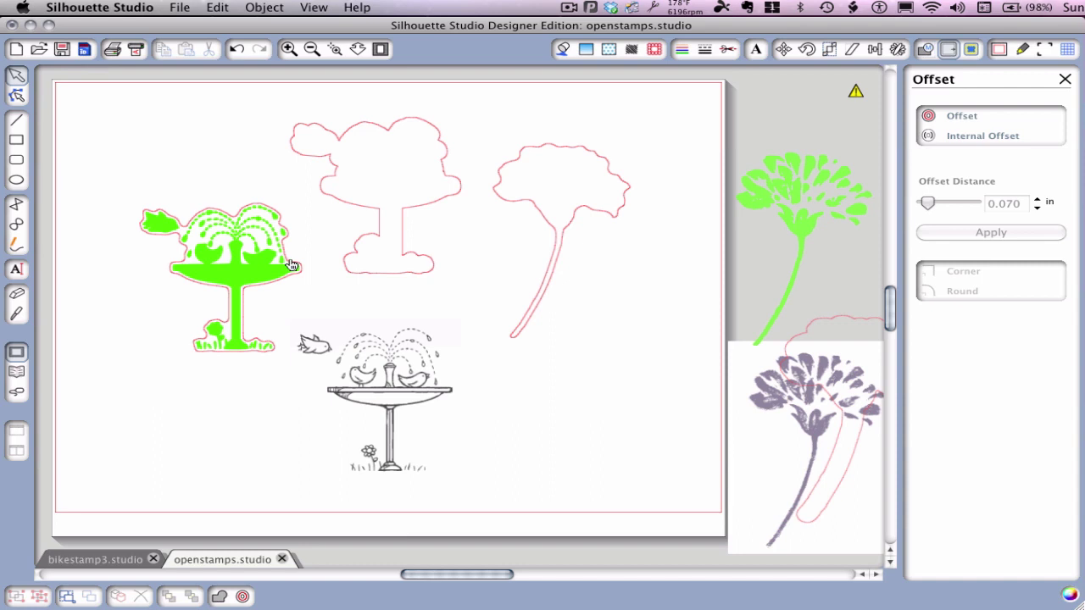
Step: Move the tight pink offset outline from the green fountain onto the original line-art birdbath
drag(291, 265, 445, 386)
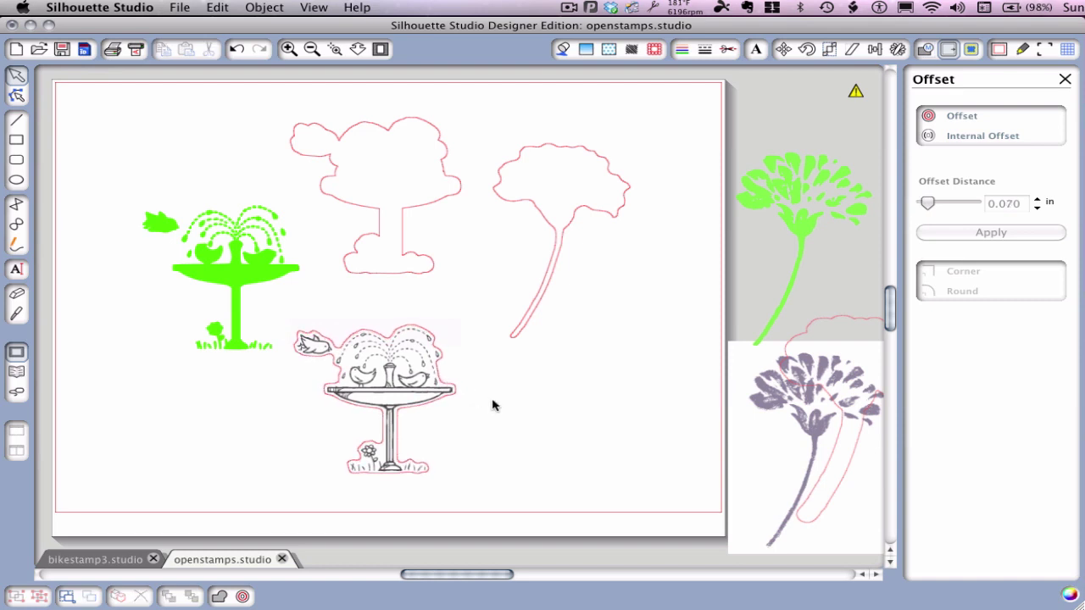